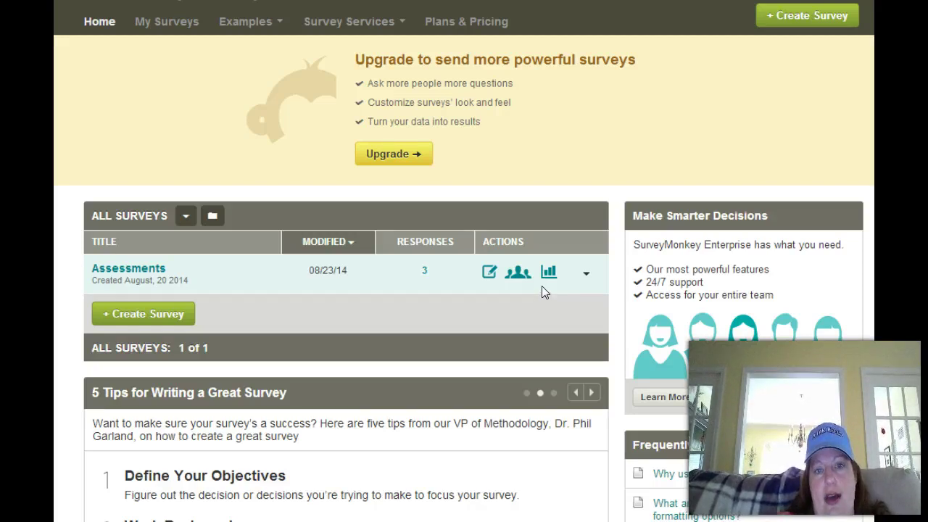
# Look at the additional actions available for the Assessments survey.
pyautogui.click(585, 274)
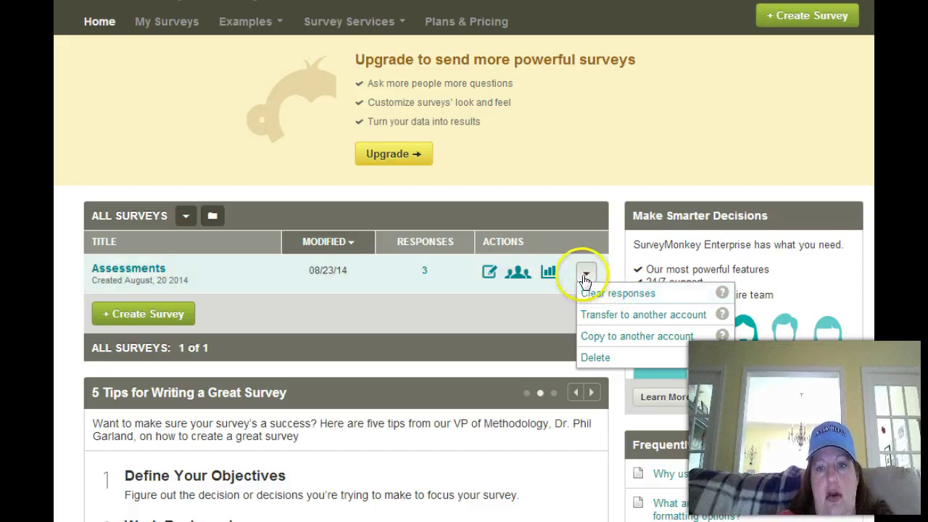
pyautogui.click(585, 274)
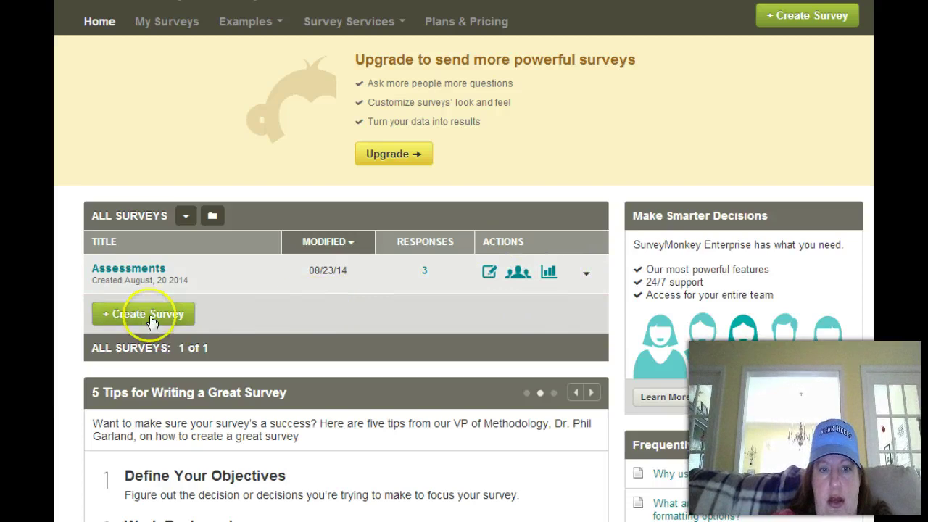
# Start creating a survey and review the questions of the Bullying Survey expert template in the Education category.
pyautogui.click(133, 316)
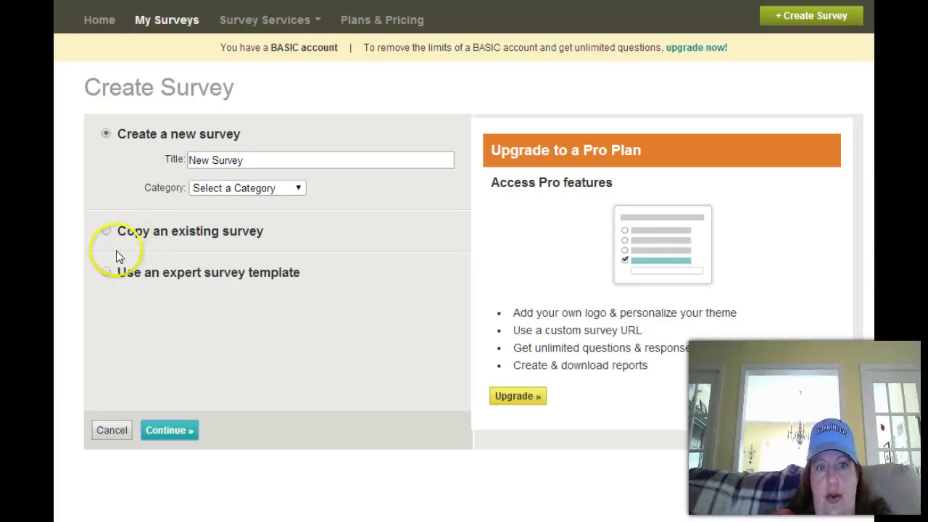
pyautogui.click(105, 274)
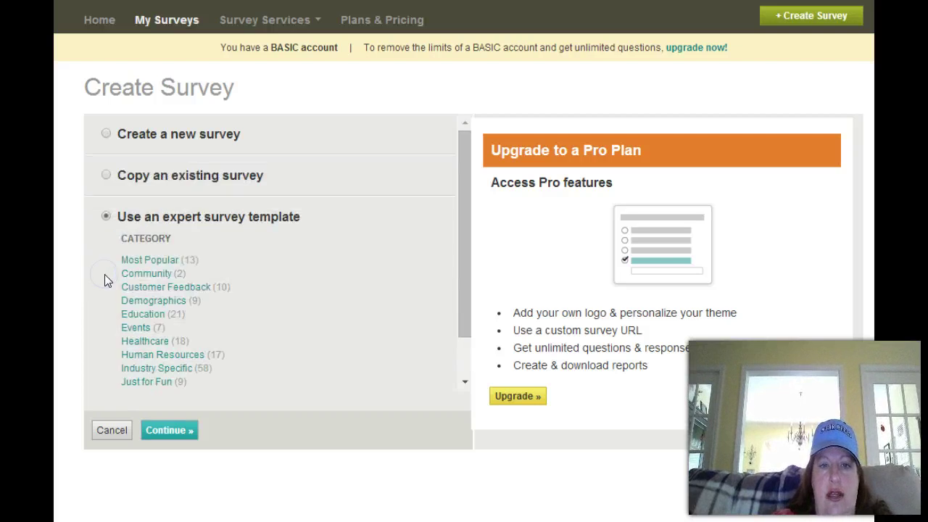
pyautogui.click(154, 316)
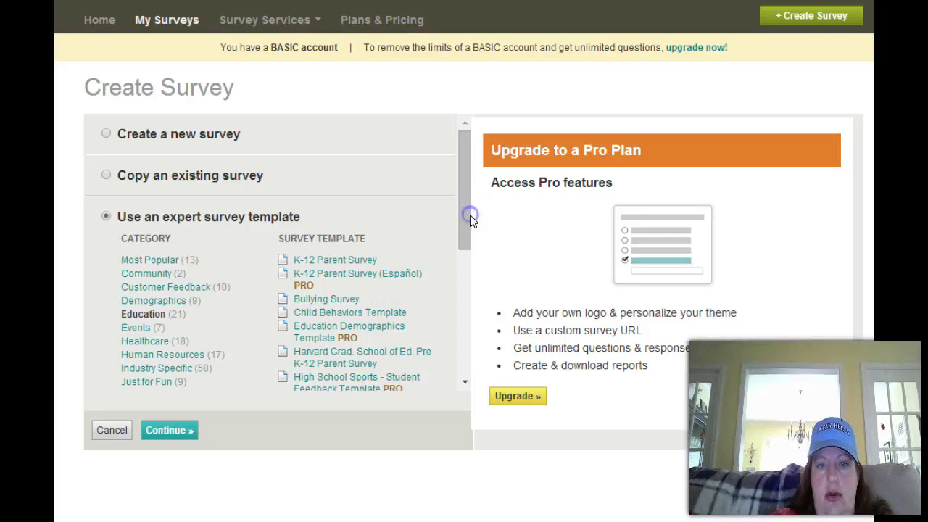
pyautogui.click(341, 303)
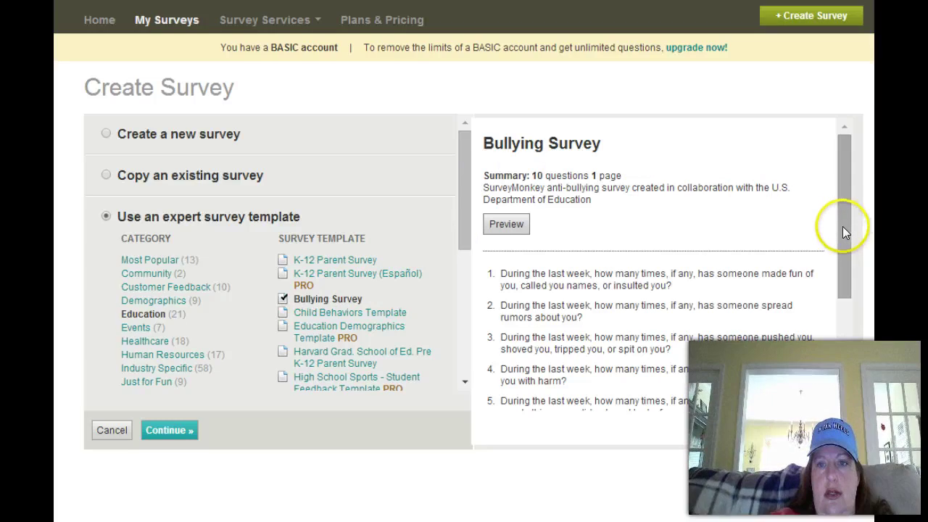
pyautogui.moveTo(842, 226); pyautogui.dragTo(840, 286)
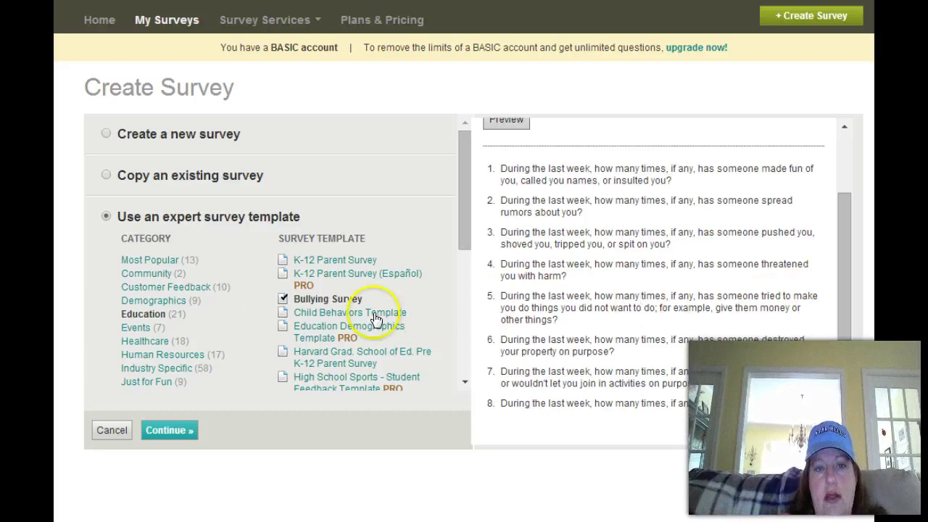
# Create a new survey from scratch titled "Properties" in the Education category.
pyautogui.click(107, 135)
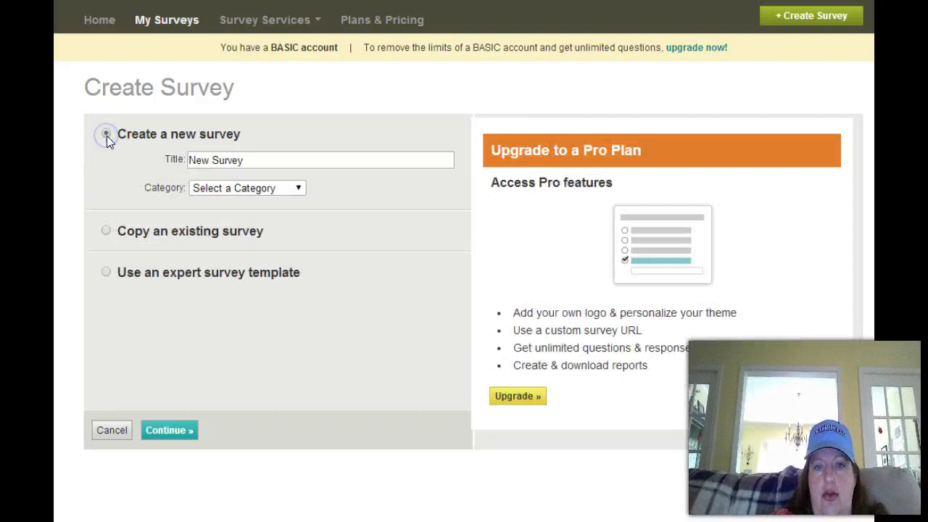
pyautogui.click(311, 164)
pyautogui.write('Properties')
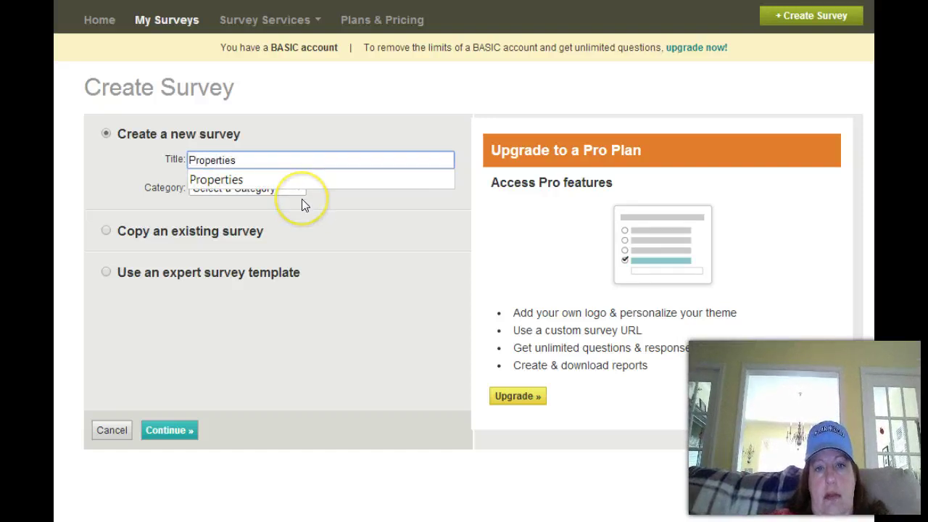
pyautogui.click(301, 198)
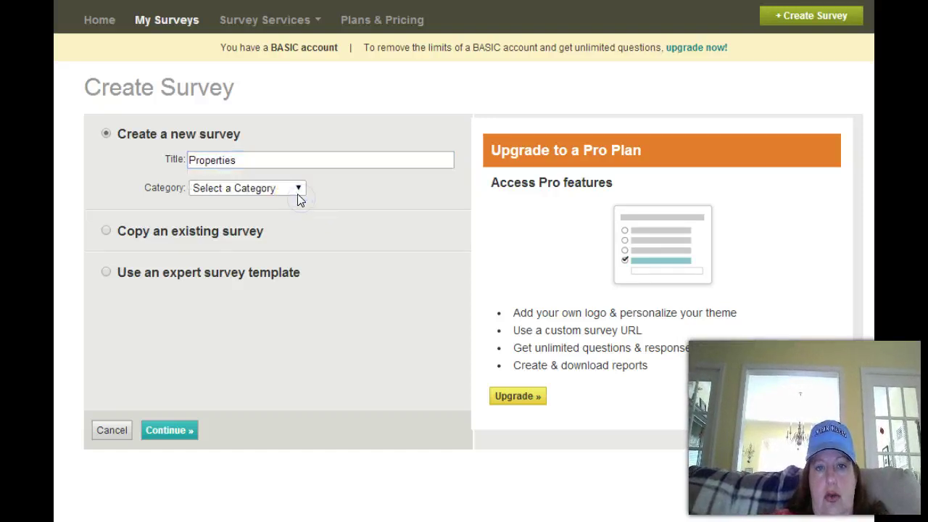
pyautogui.click(295, 188)
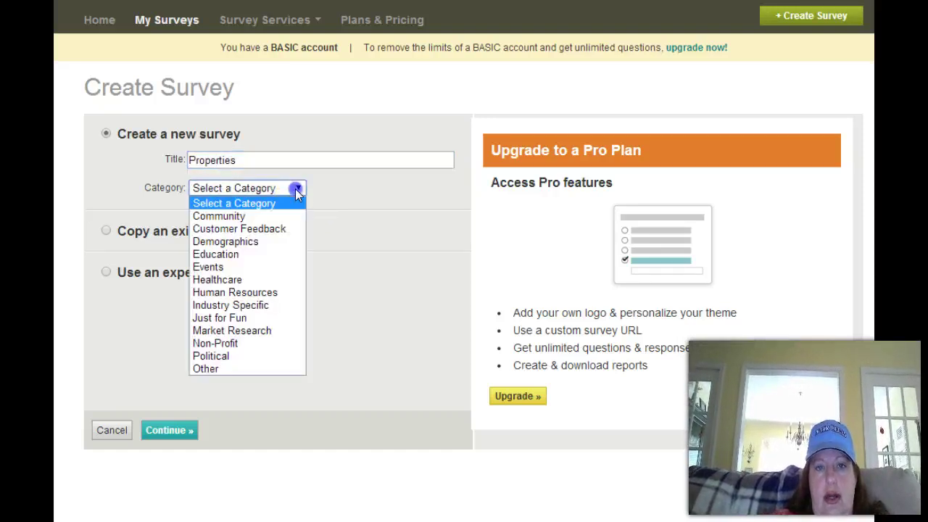
pyautogui.click(265, 255)
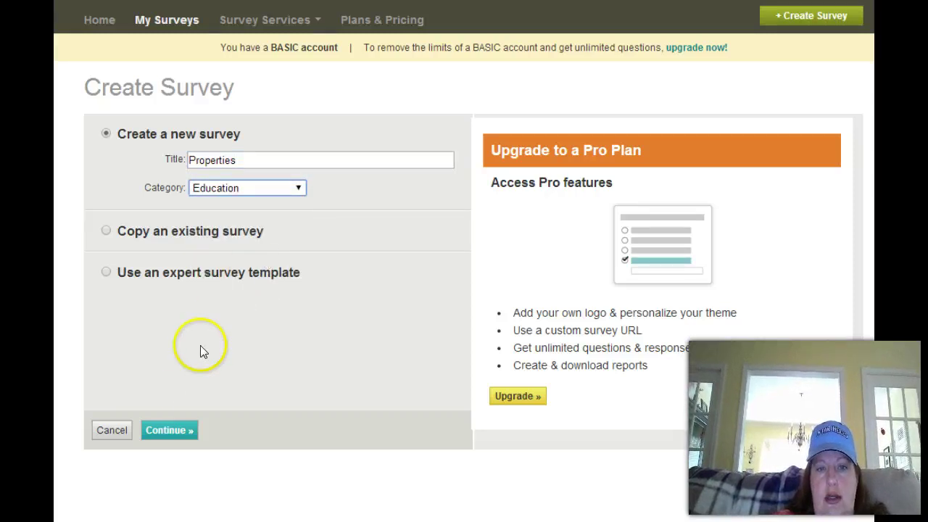
pyautogui.click(173, 430)
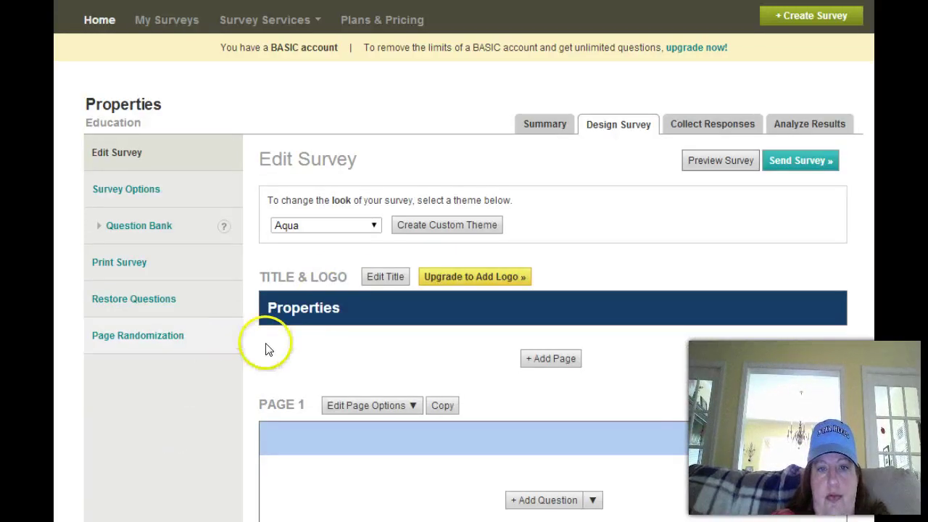
# Change the survey's theme to Berries.
pyautogui.click(374, 228)
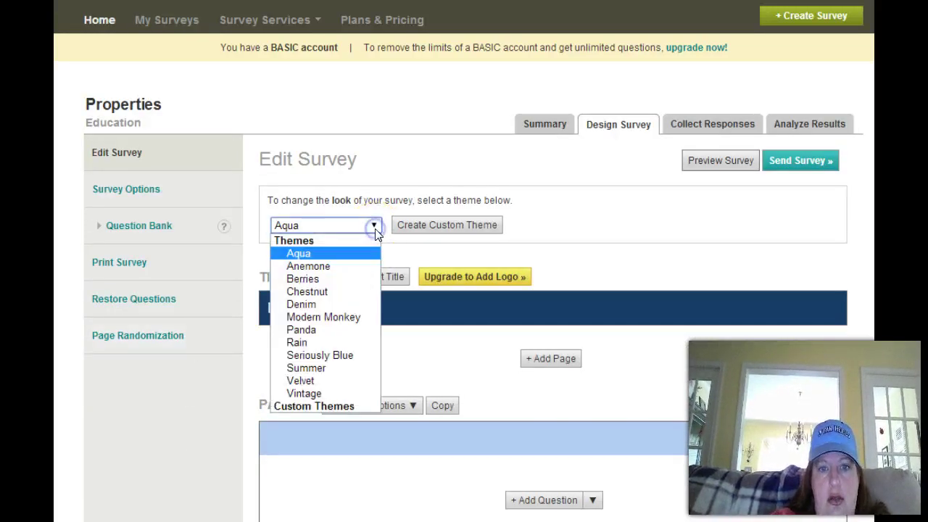
pyautogui.click(352, 278)
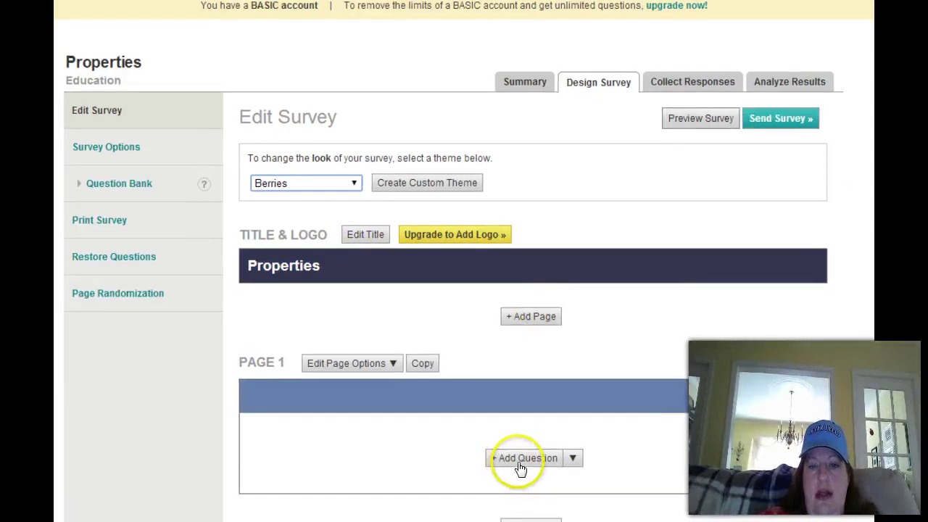
# Add a question to page 1 with the text "What property is manifested in the equation a(b+c)=ab +ac?".
pyautogui.click(523, 458)
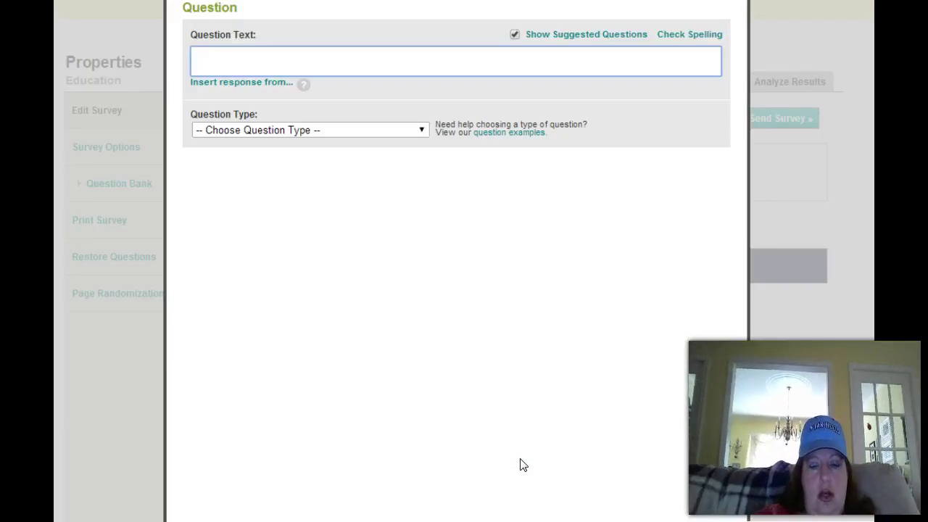
pyautogui.click(509, 478)
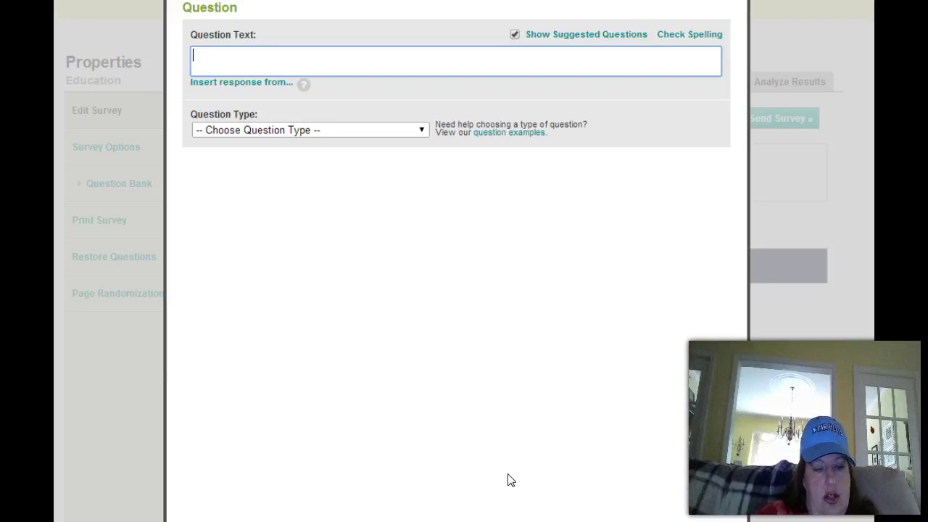
pyautogui.write('What pr')
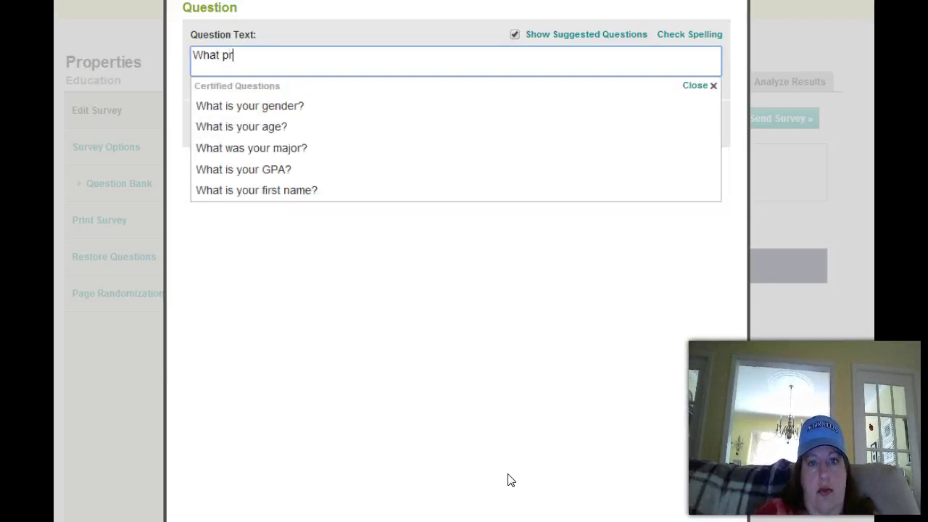
pyautogui.write('operty is mani')
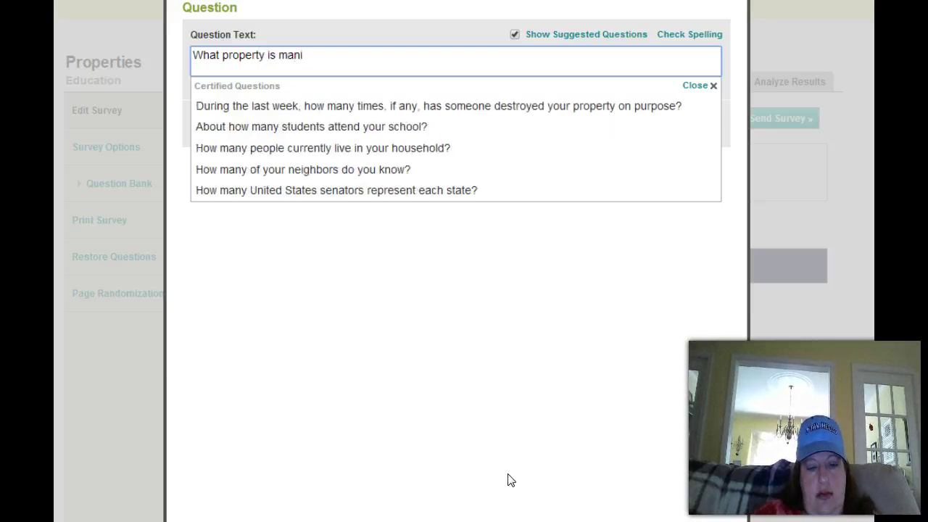
pyautogui.write('feste')
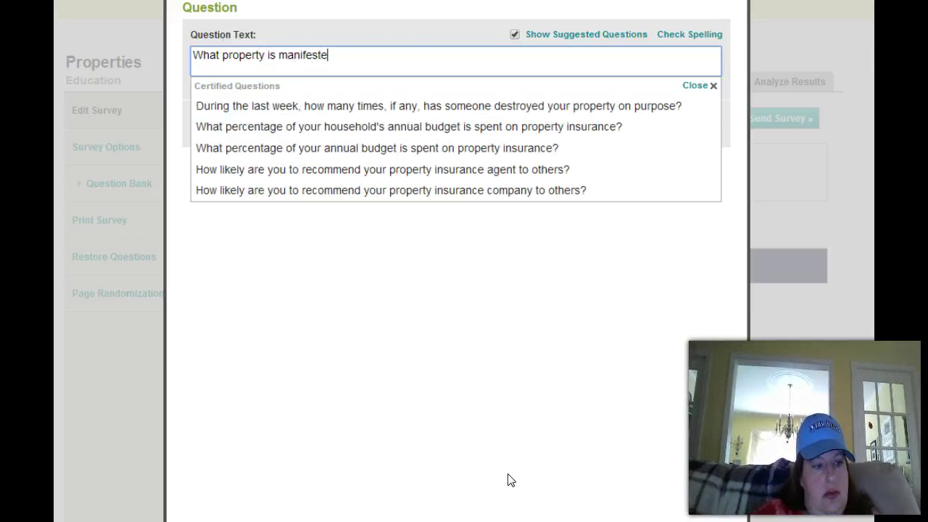
pyautogui.write('d in the ')
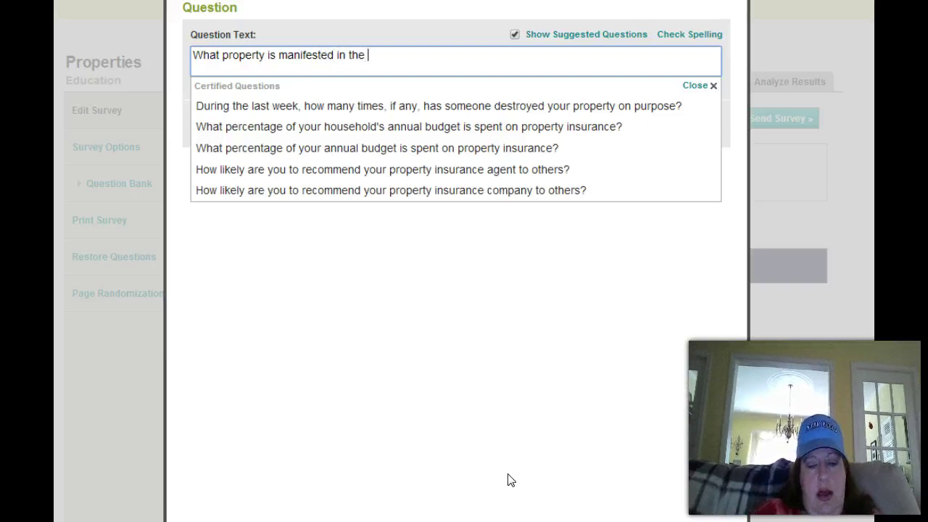
pyautogui.write('equation ')
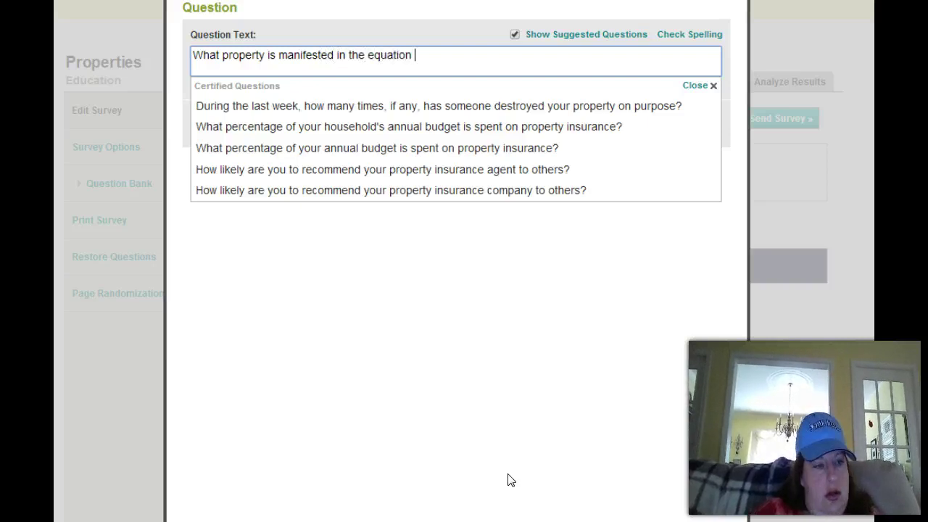
pyautogui.write('a(')
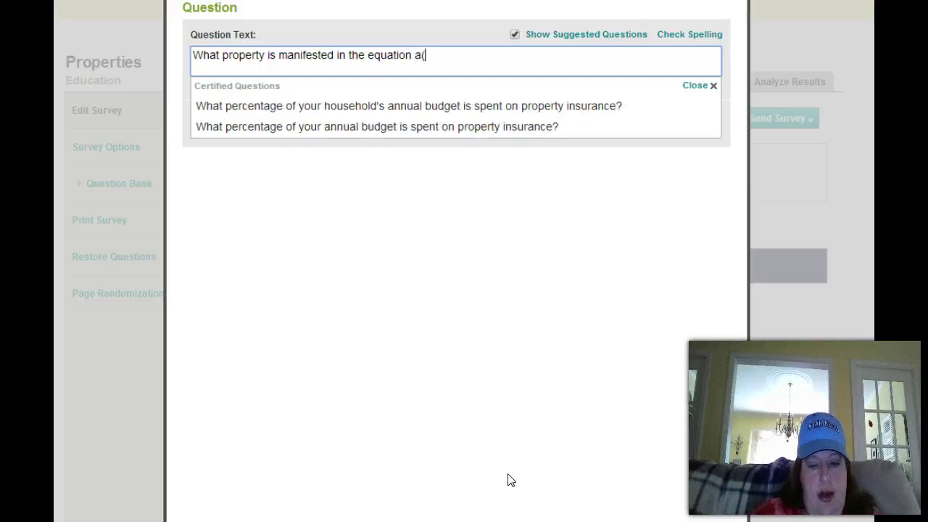
pyautogui.write('b+c+')
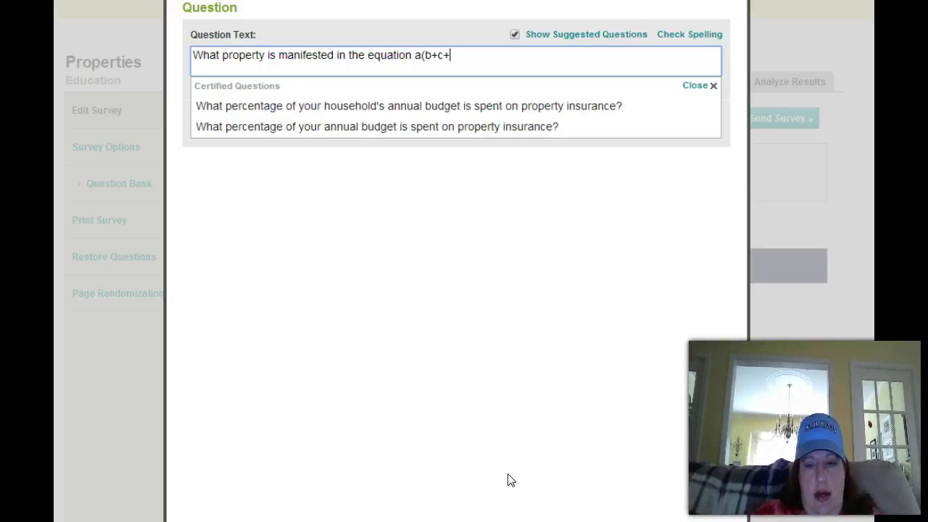
pyautogui.press('BackSpace')
pyautogui.write(')=')
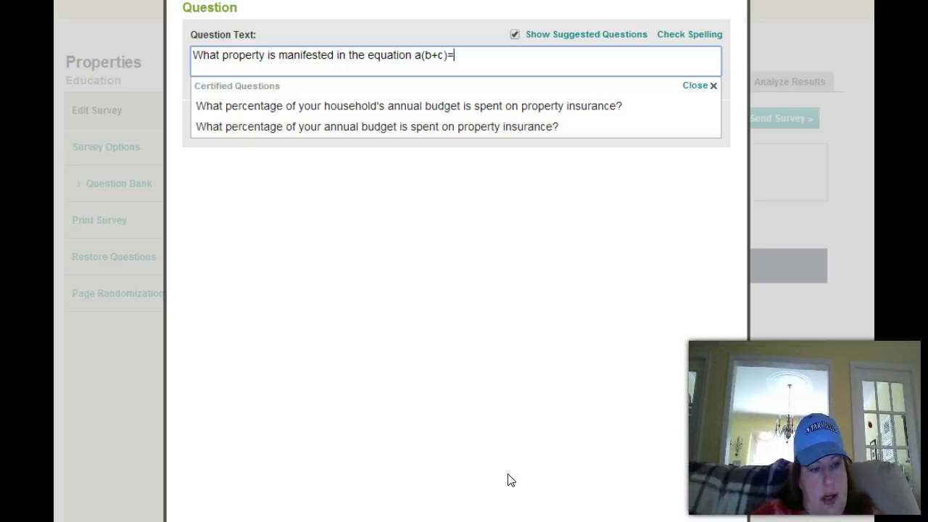
pyautogui.write('ab')
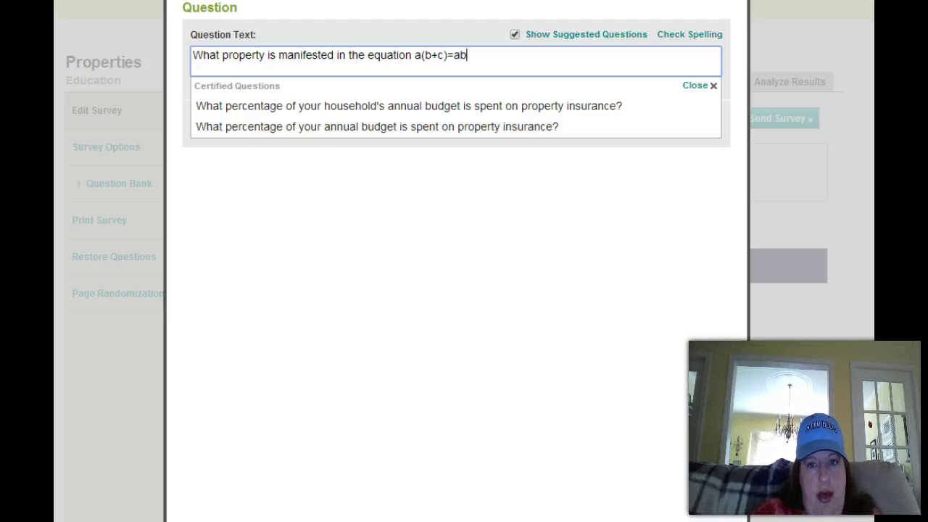
pyautogui.write(' +a')
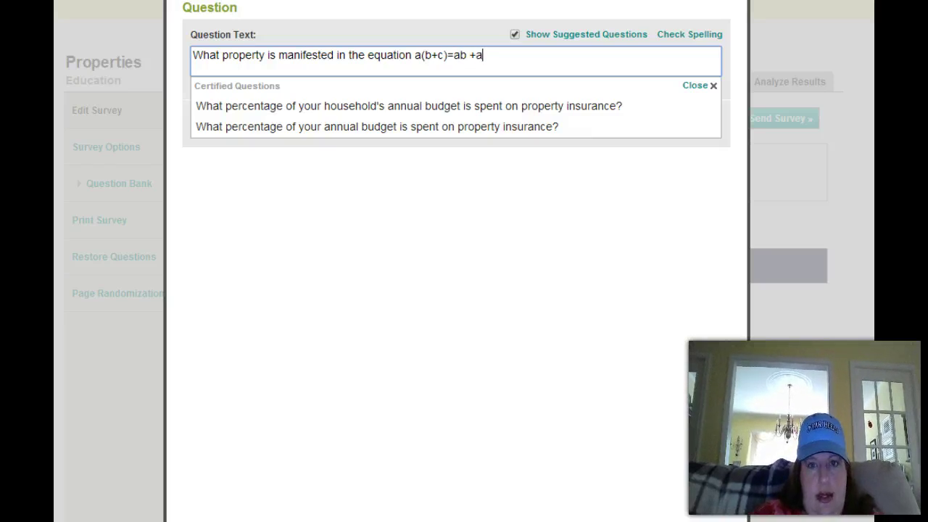
pyautogui.write('c?')
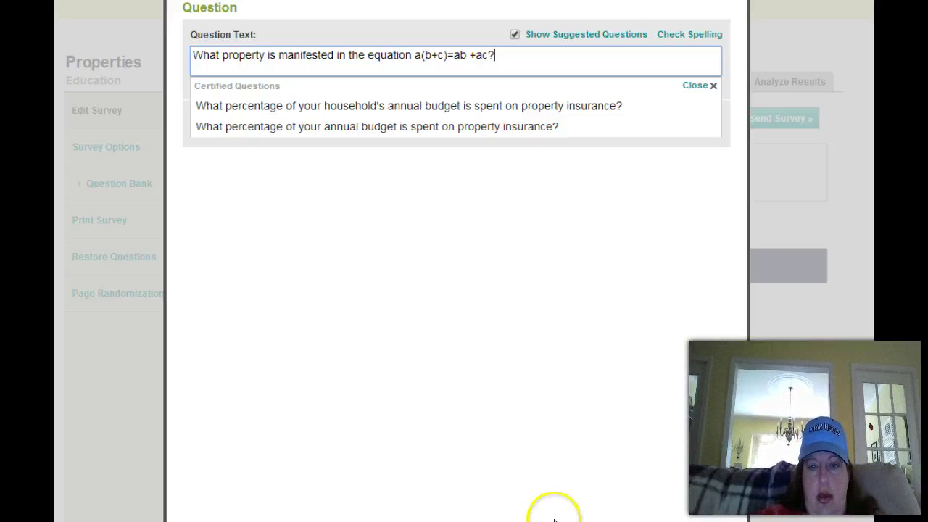
# Dismiss the suggested questions and set the question type to Multiple Choice (Only One Answer).
pyautogui.scroll(-5, 464, 261)
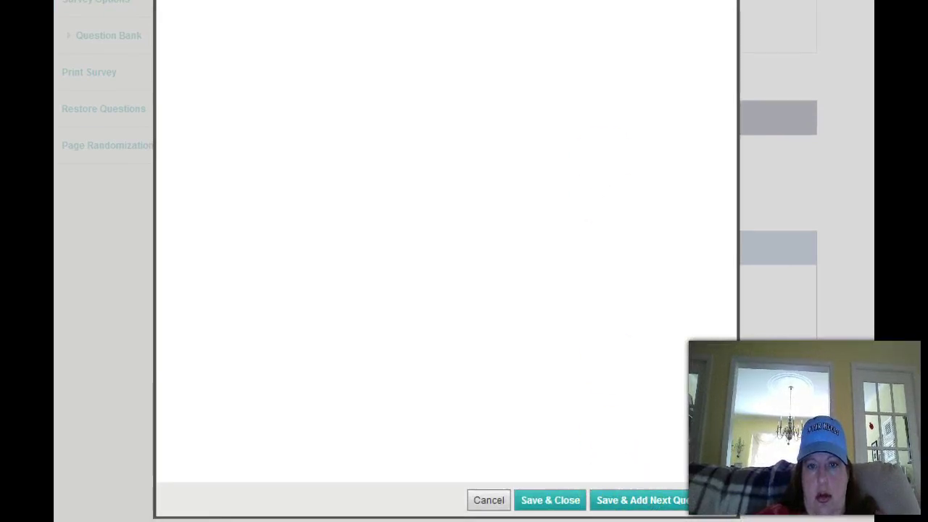
pyautogui.scroll(5, 446, 261)
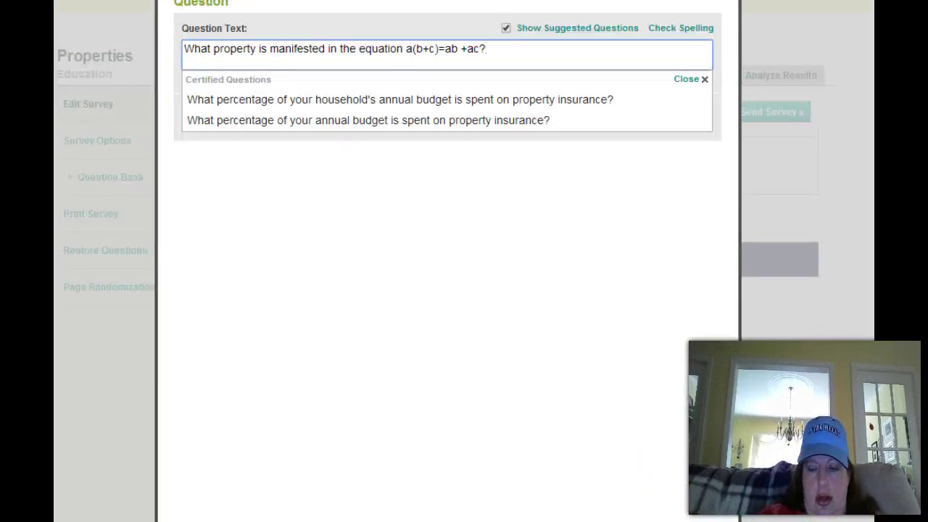
pyautogui.press('Return')
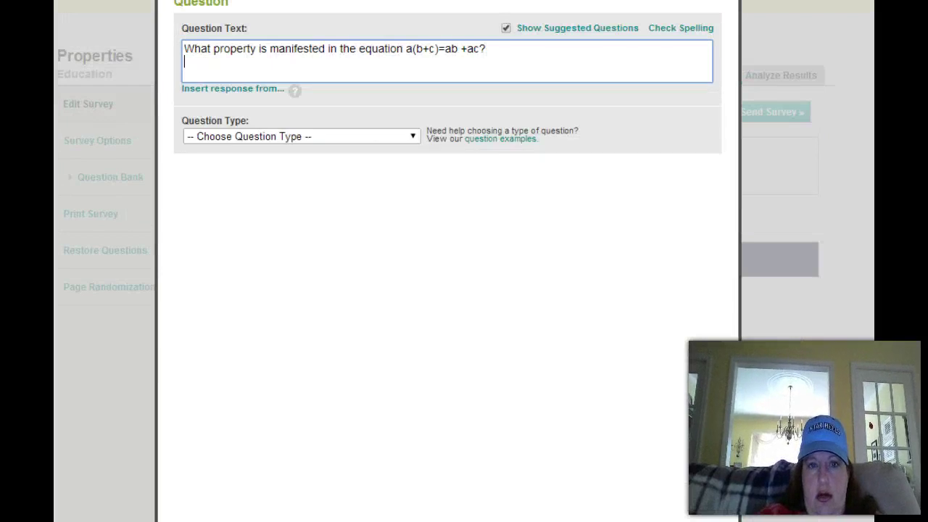
pyautogui.click(395, 138)
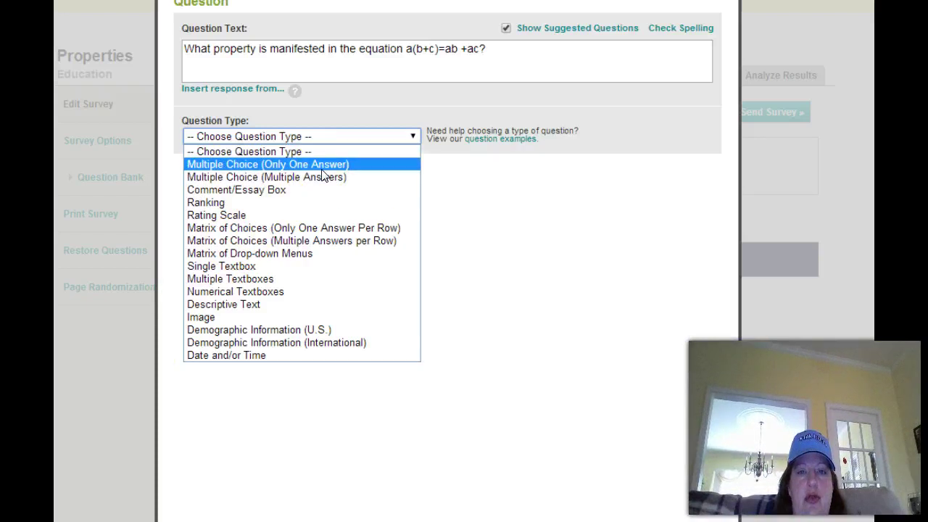
pyautogui.click(322, 167)
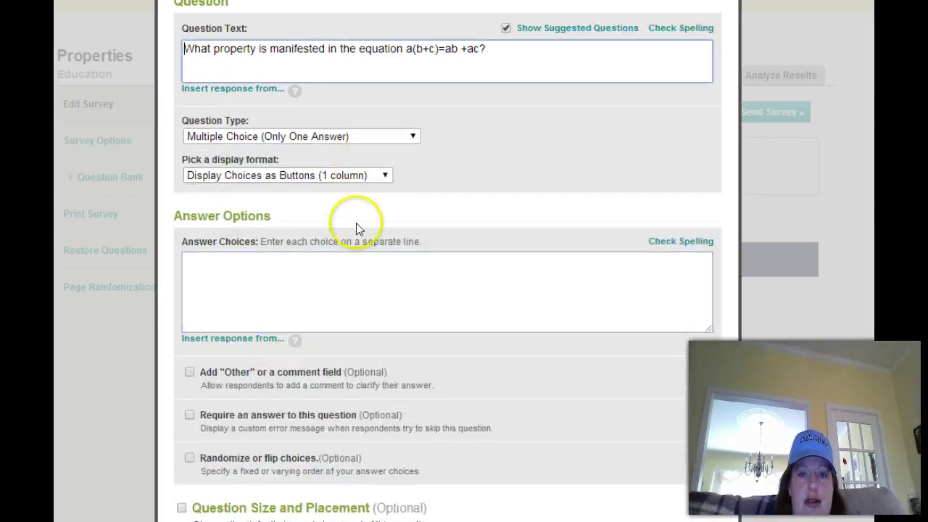
# Enter the answer choices Associative, Distributive and Commutative for the a(b+c) question, and save it to start another question.
pyautogui.click(317, 268)
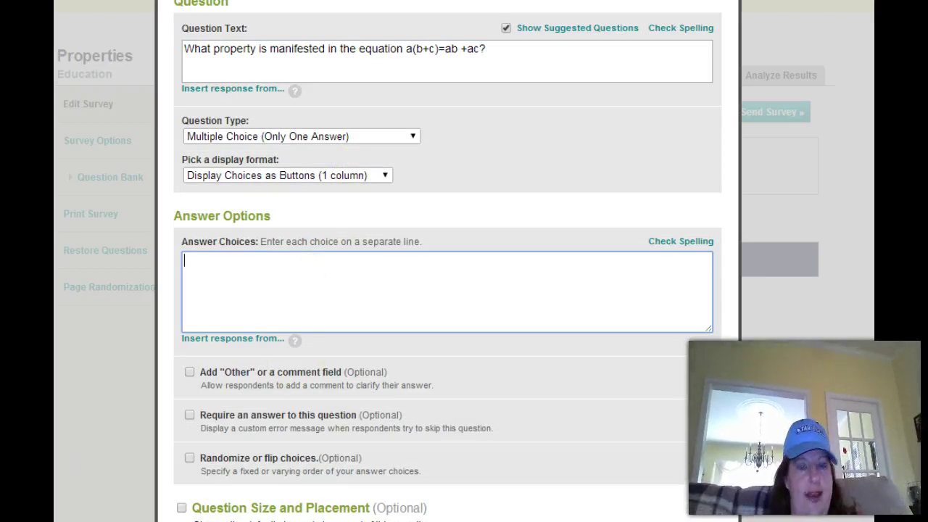
pyautogui.write('Assoc')
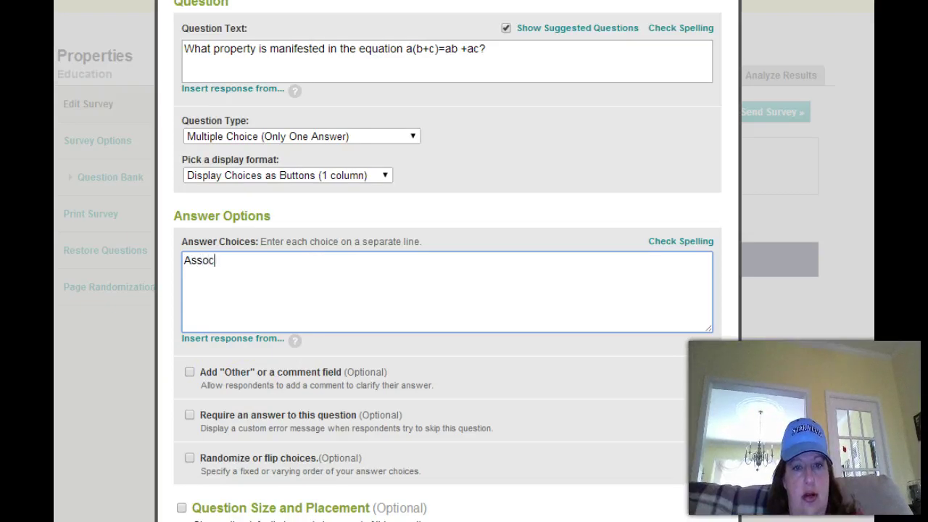
pyautogui.write('iative')
pyautogui.press('BackSpace')
pyautogui.write('ive')
pyautogui.press('Return')
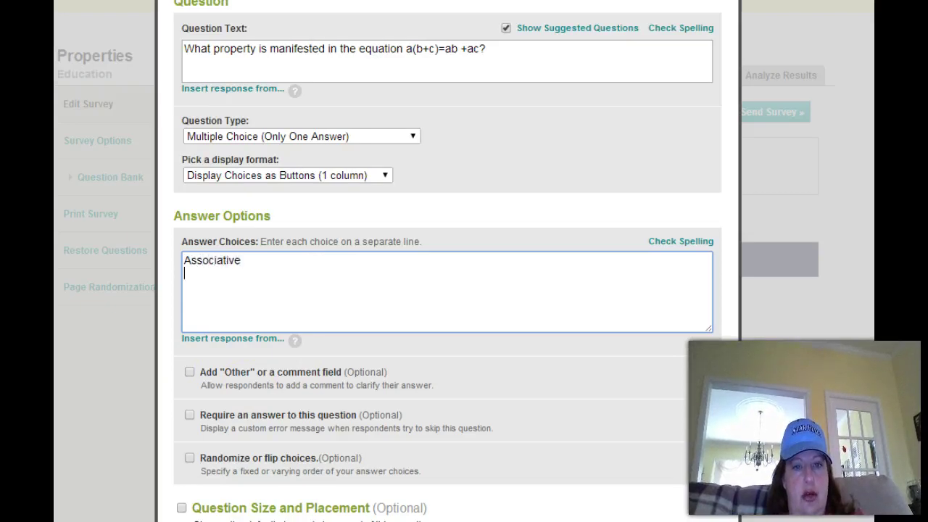
pyautogui.write('Dis')
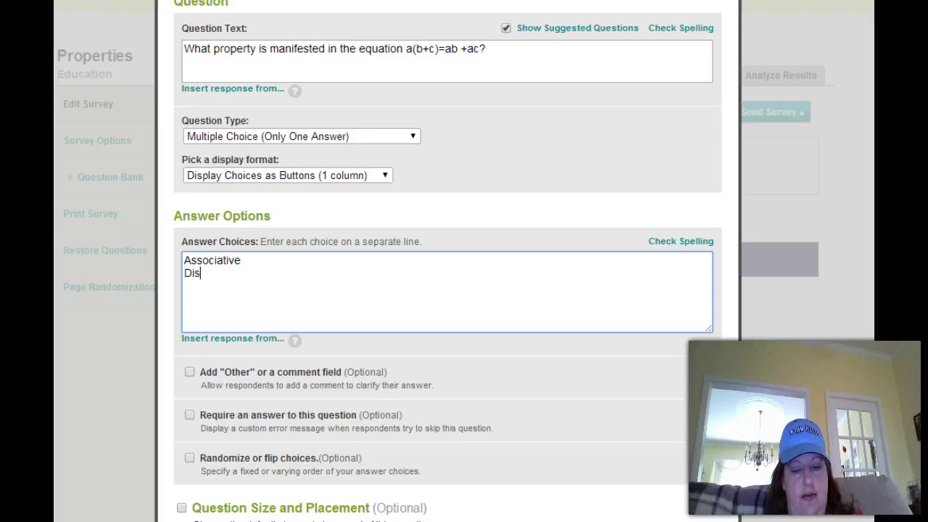
pyautogui.write('tribu')
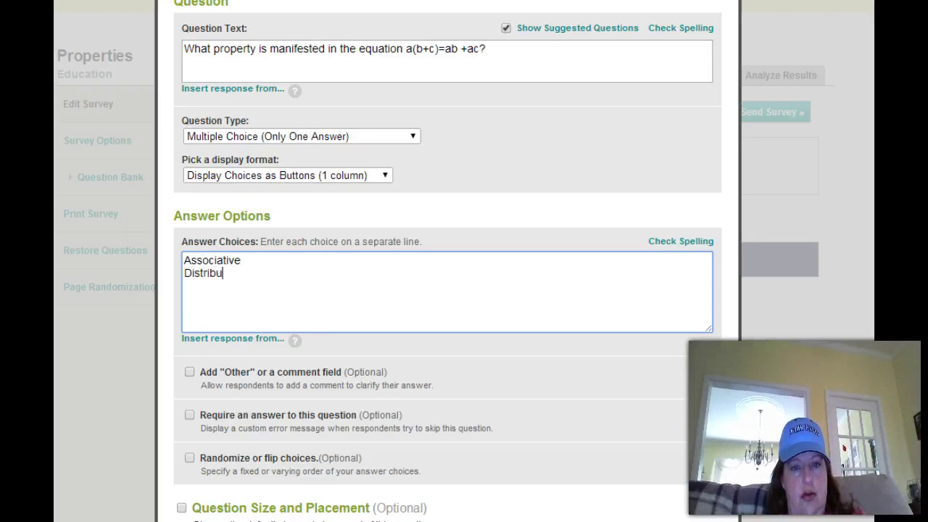
pyautogui.write('tive Commu')
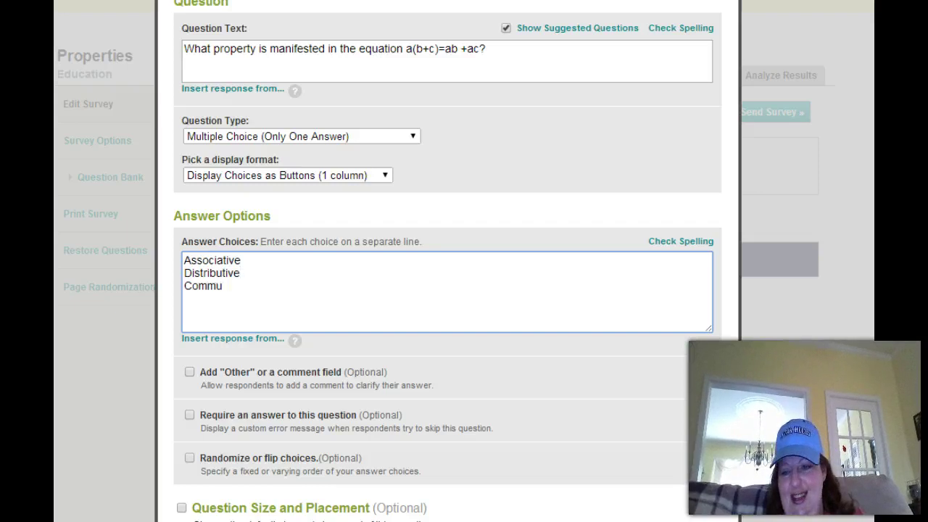
pyautogui.write('tative')
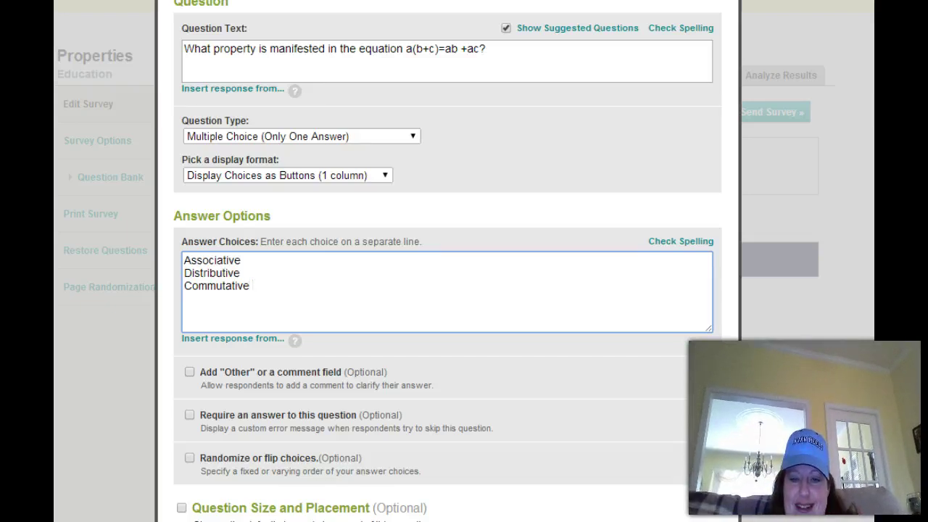
pyautogui.scroll(-3, 447, 290)
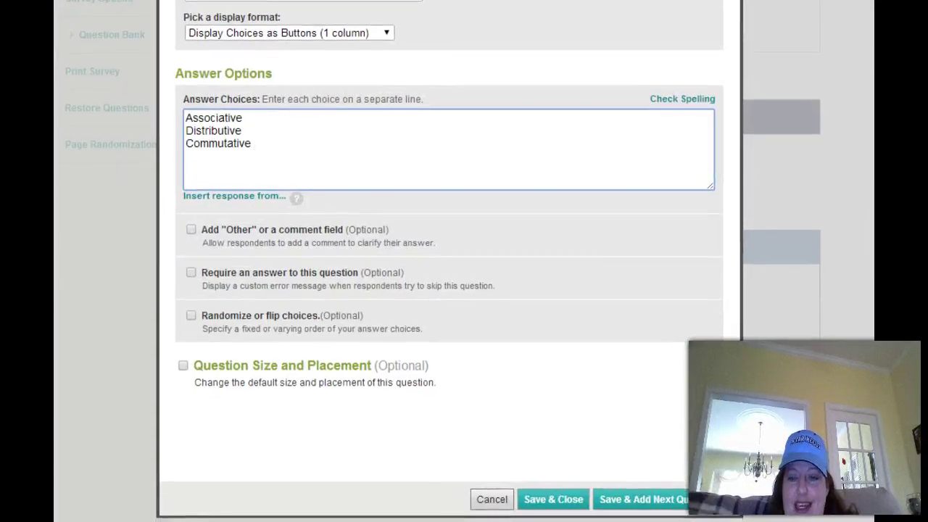
pyautogui.click(662, 507)
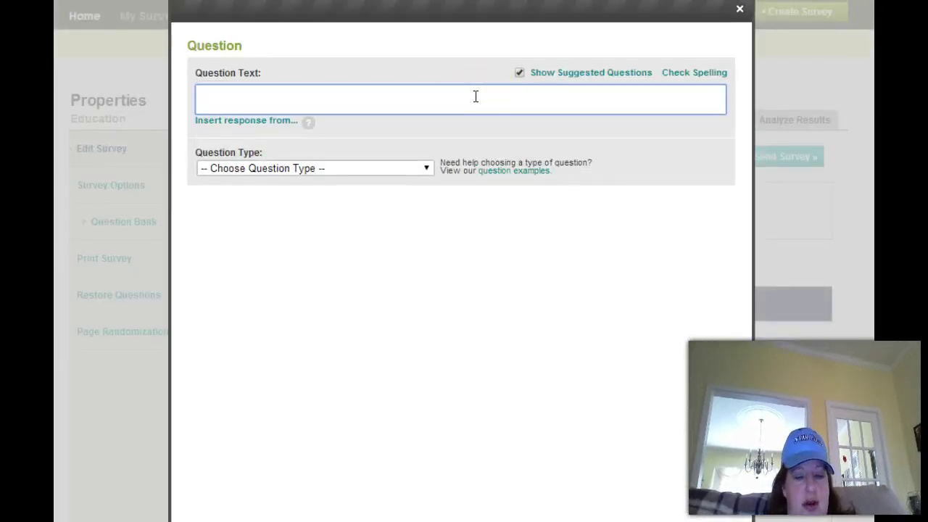
# Write the question "What property is manifested in the equation a + b = b + a?" and set it to Multiple Choice (Only One Answer).
pyautogui.write('W')
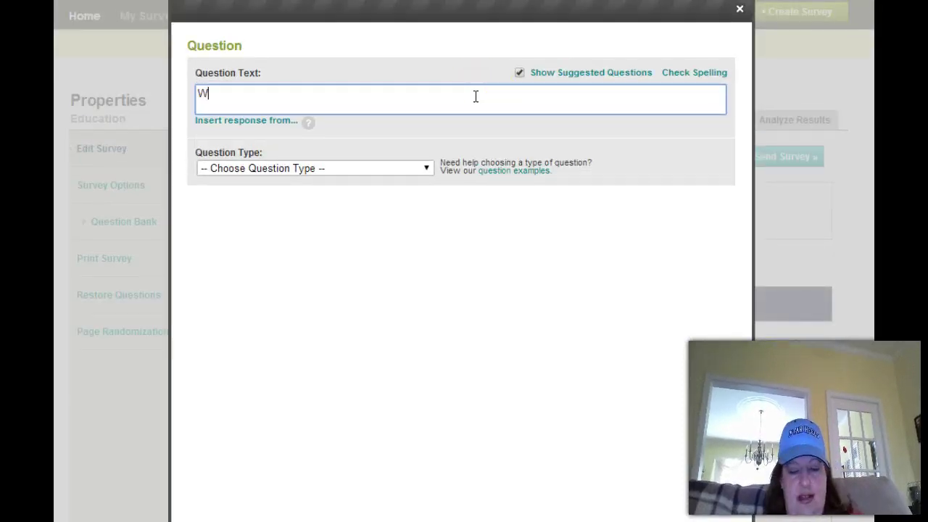
pyautogui.write('hat prope')
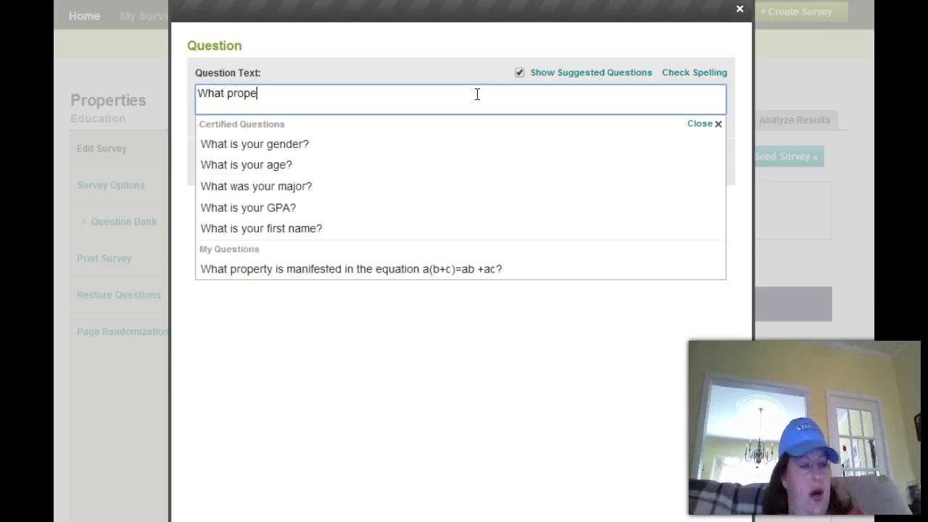
pyautogui.write('rty is mani')
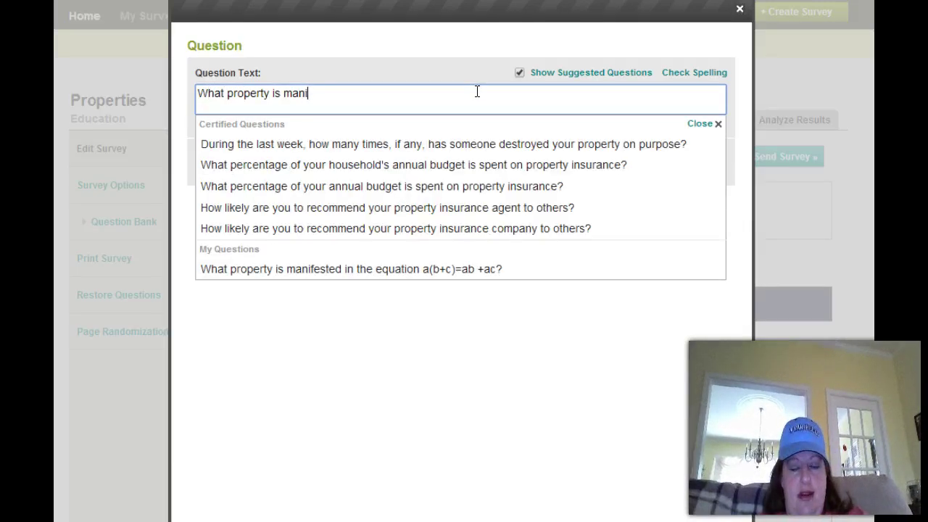
pyautogui.write('fested in the eq')
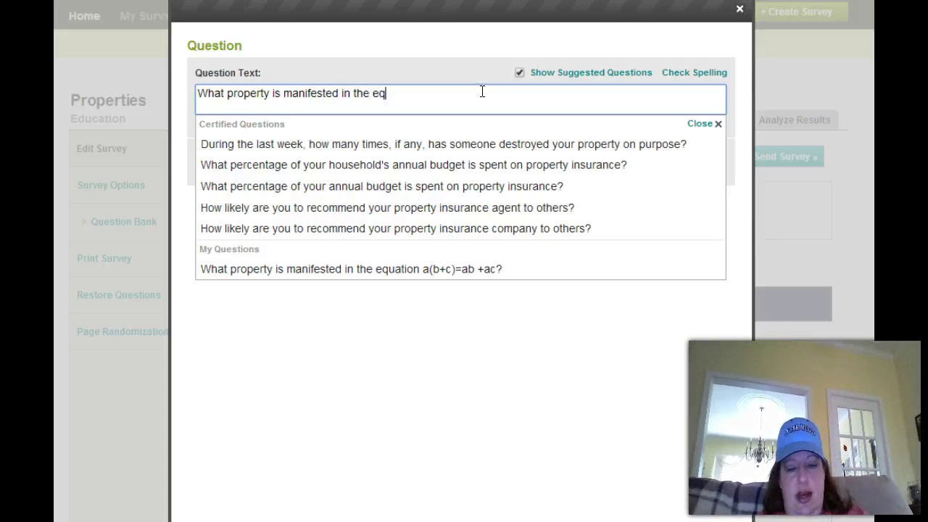
pyautogui.write('uation')
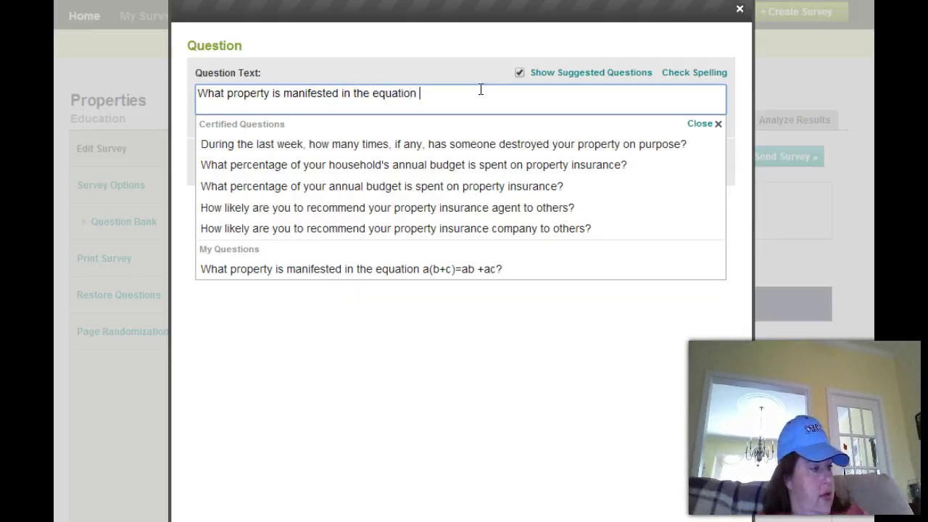
pyautogui.write(' a +')
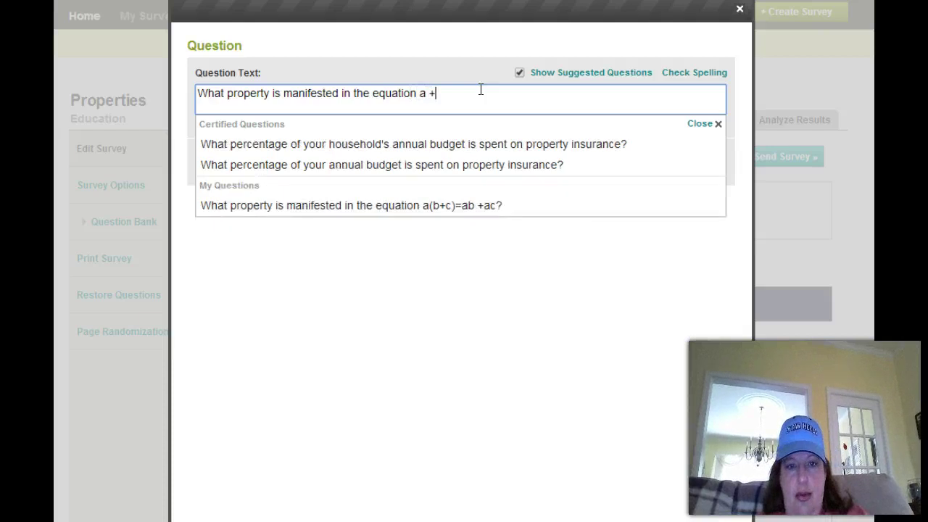
pyautogui.write(' b = b + a')
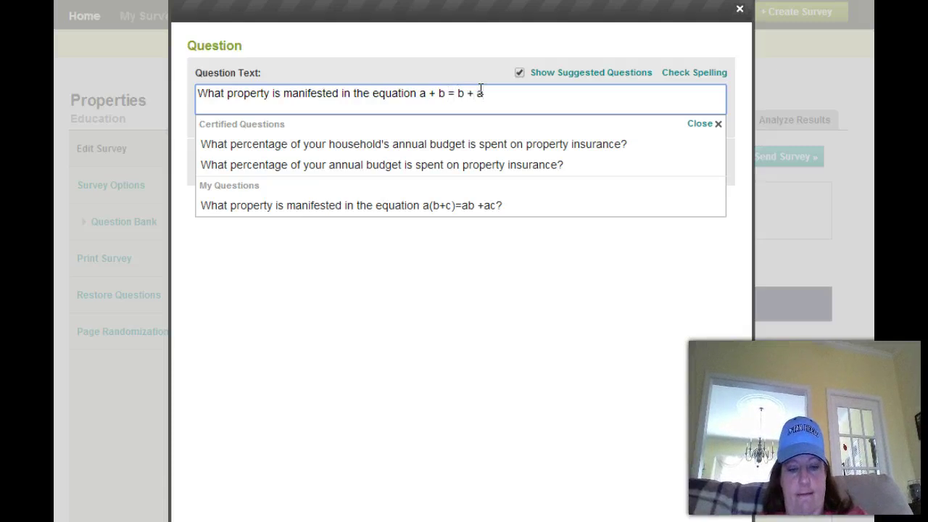
pyautogui.write('?')
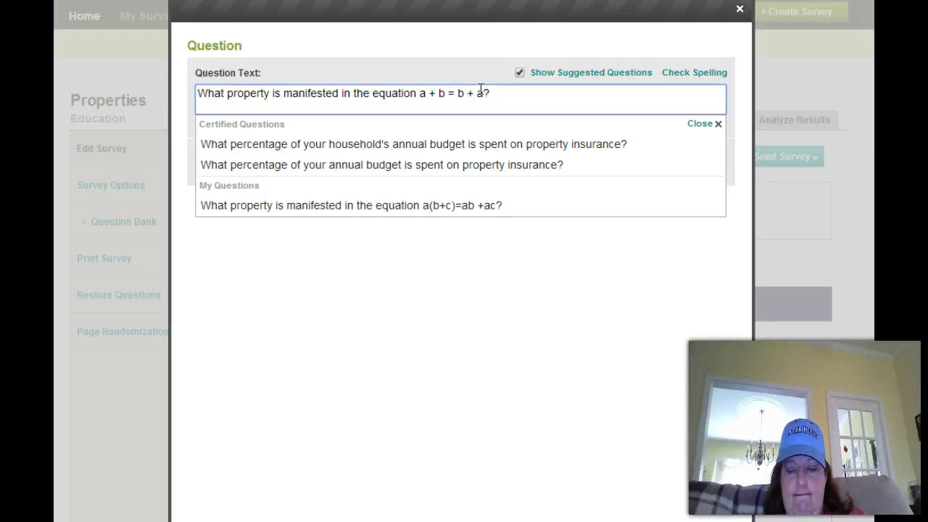
pyautogui.press('Return')
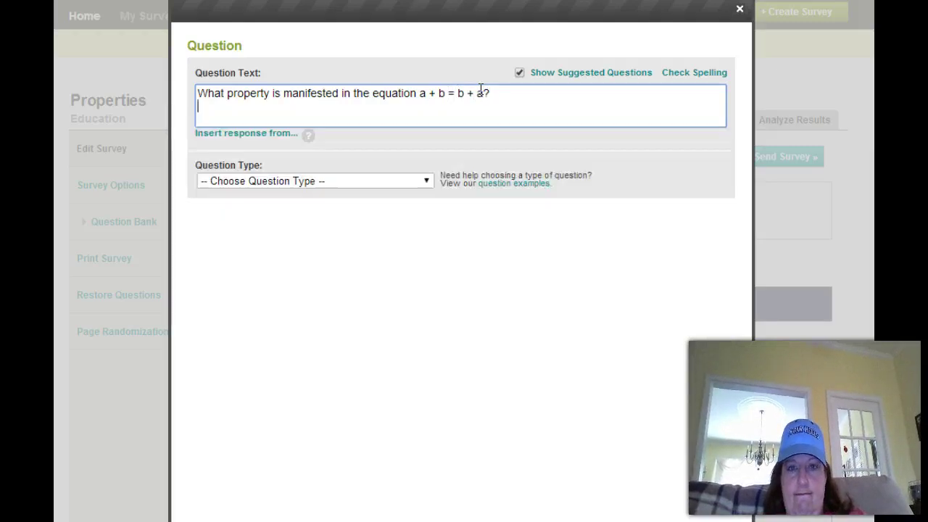
pyautogui.click(413, 182)
pyautogui.click(405, 210)
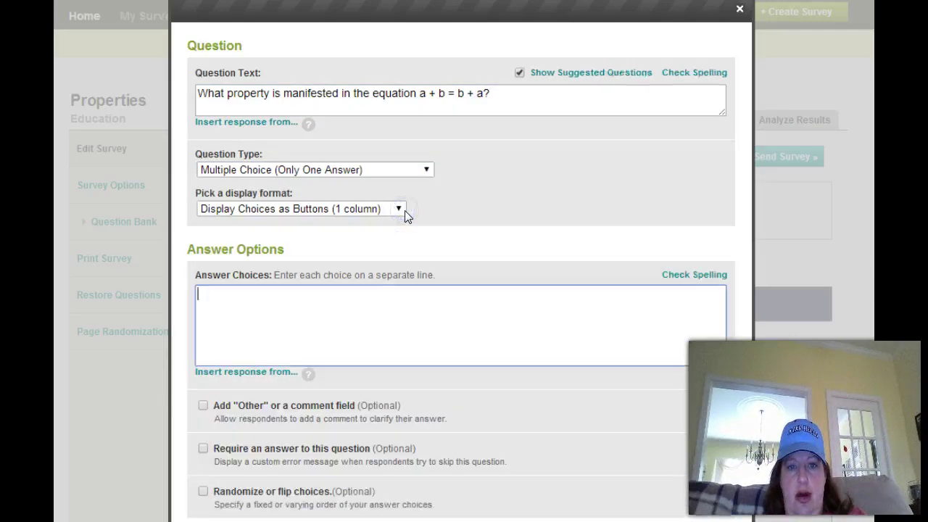
# Enter the answer choices Associate, Distributive and Commutative for the a + b question, and save it to start another question.
pyautogui.click(259, 317)
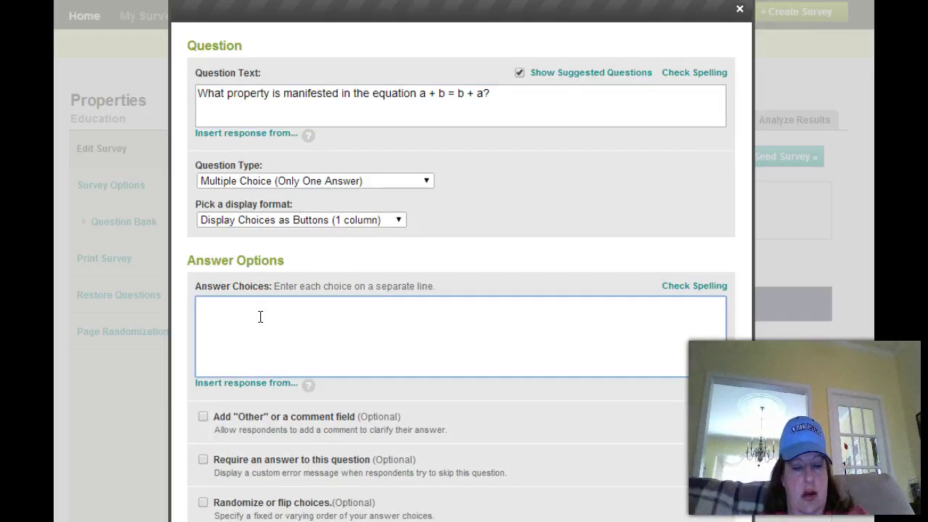
pyautogui.write('Ass')
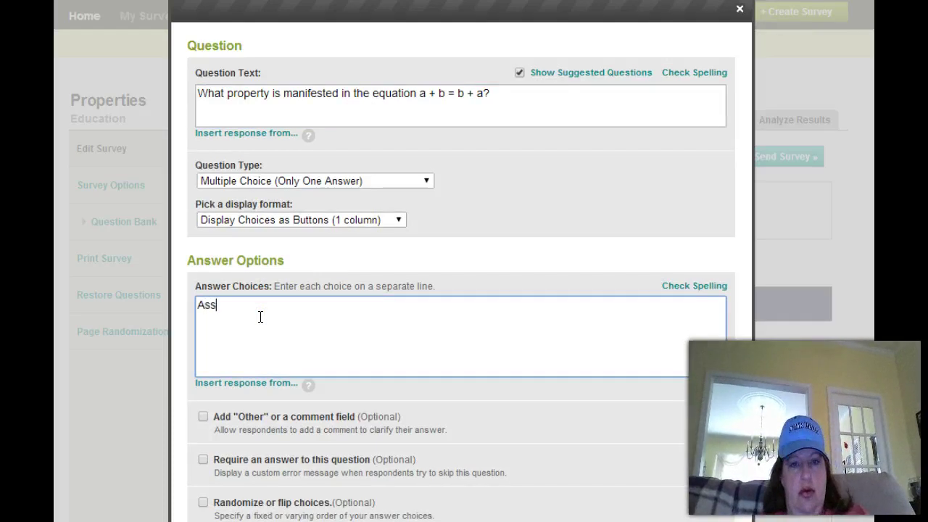
pyautogui.write('ociate ')
pyautogui.write('Dis')
pyautogui.write('tributive')
pyautogui.press('Return')
pyautogui.write('Commun')
pyautogui.press('BackSpace')
pyautogui.write('t')
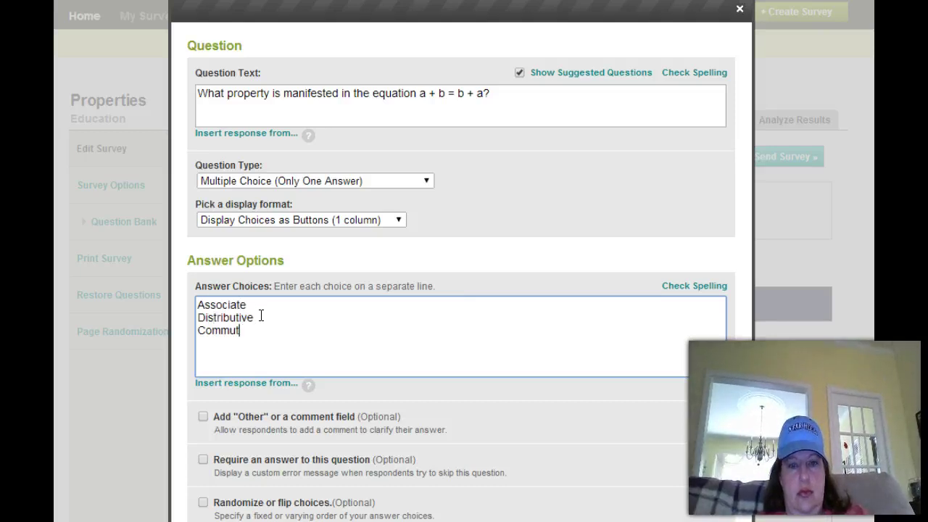
pyautogui.write('ative')
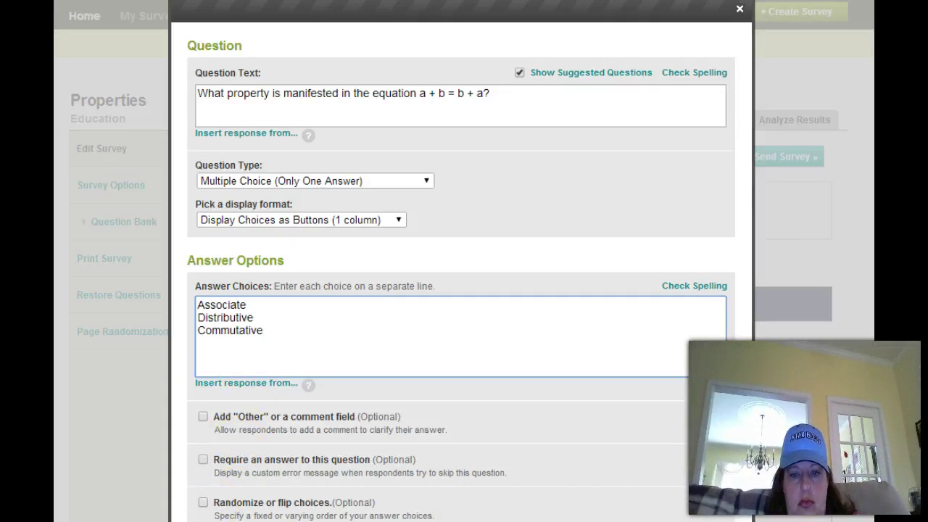
pyautogui.scroll(-5, 652, 471)
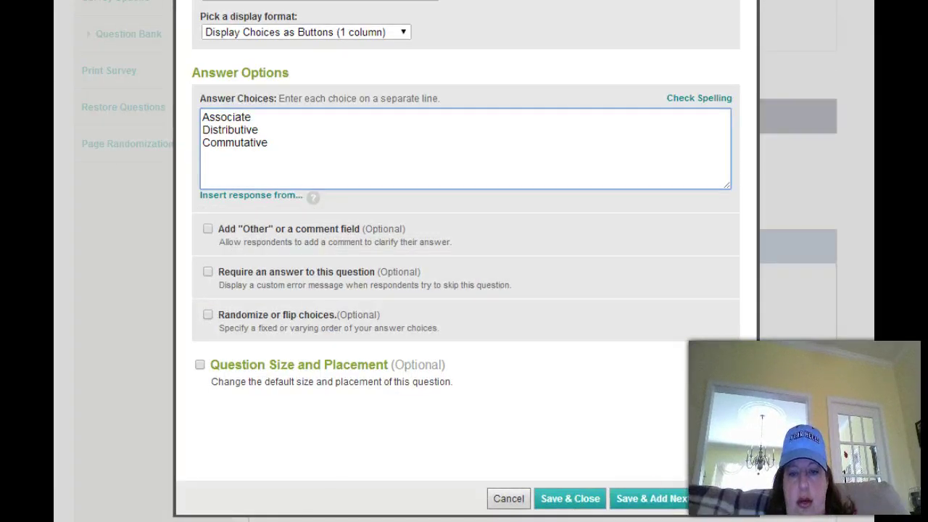
pyautogui.click(652, 500)
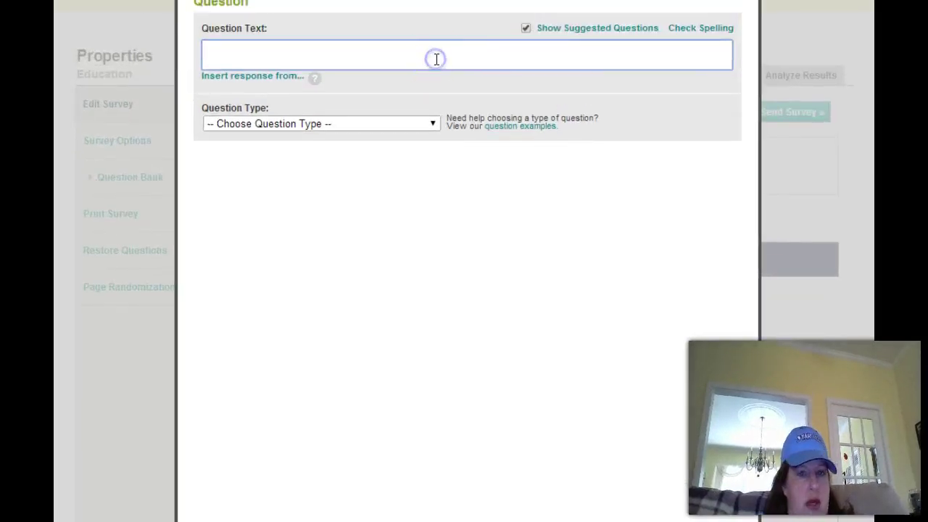
# Write the question "What property is manifested in the equation a + (b +c) = (a+b) + c?" and set it to Multiple Choice (Only One Answer).
pyautogui.write('W')
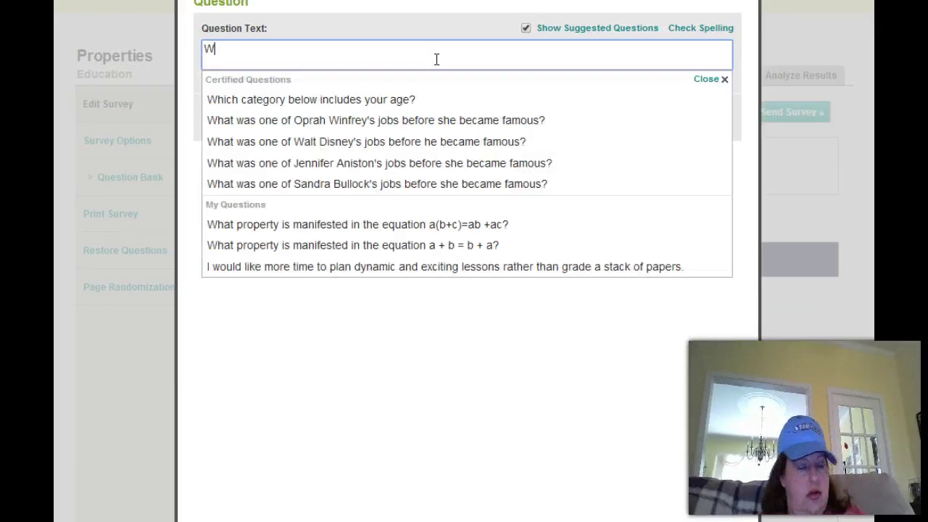
pyautogui.write('hat property is ma')
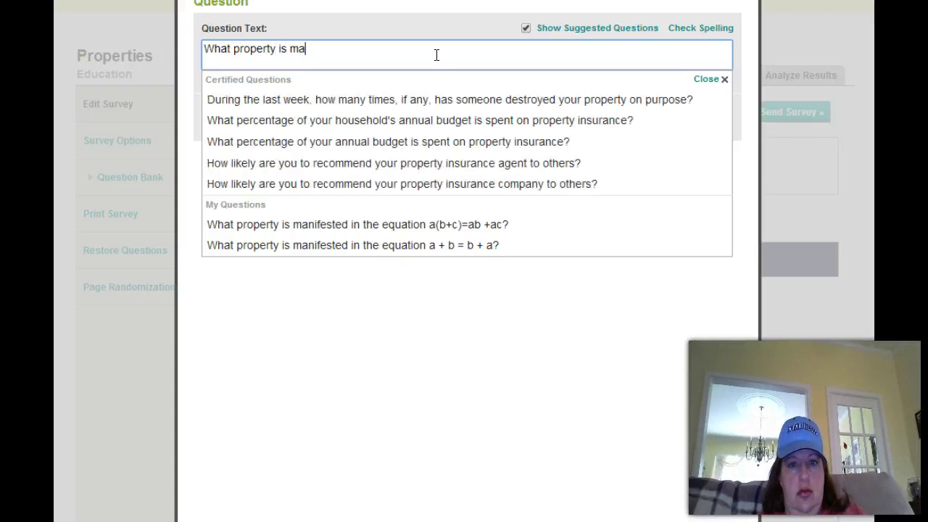
pyautogui.write('nifest')
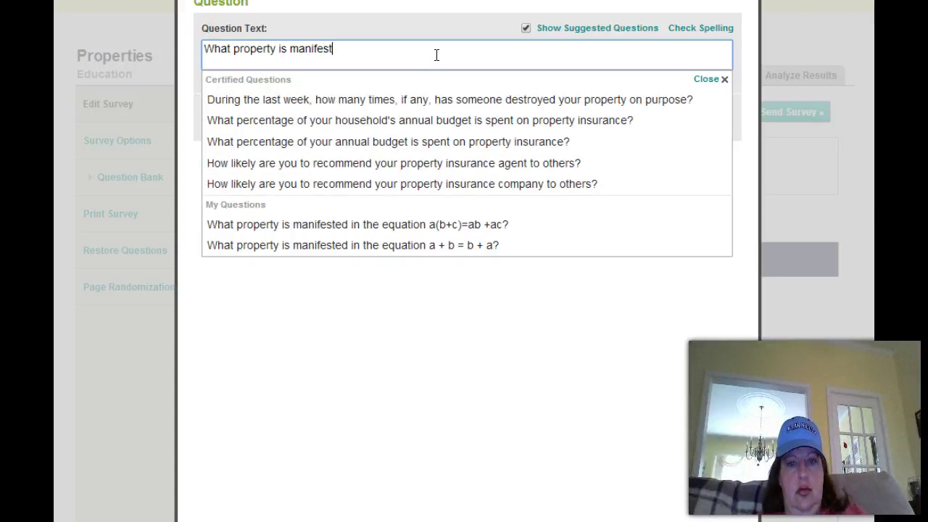
pyautogui.write('ed in the ')
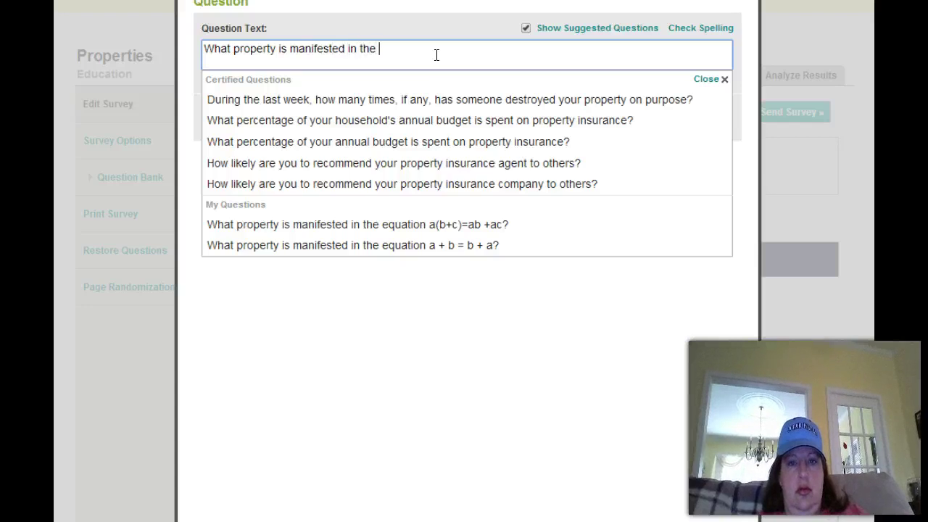
pyautogui.write('equation')
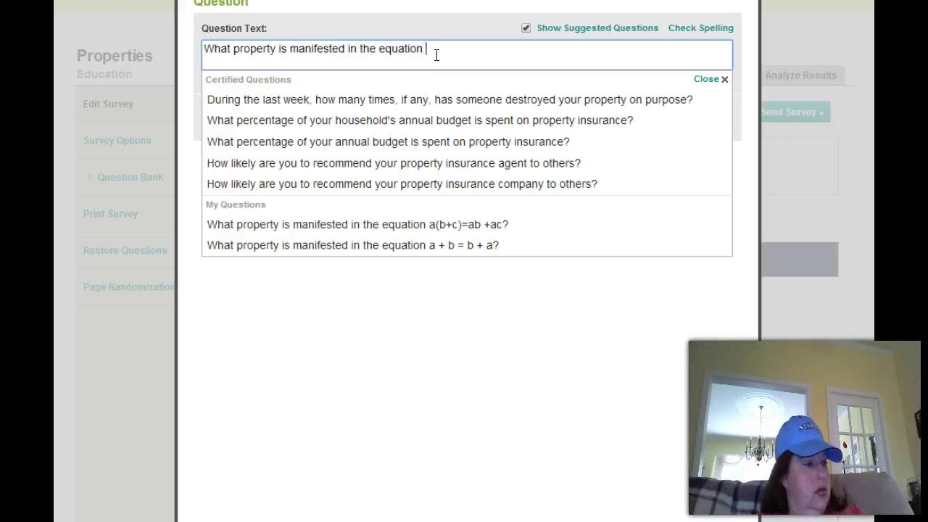
pyautogui.click(428, 124)
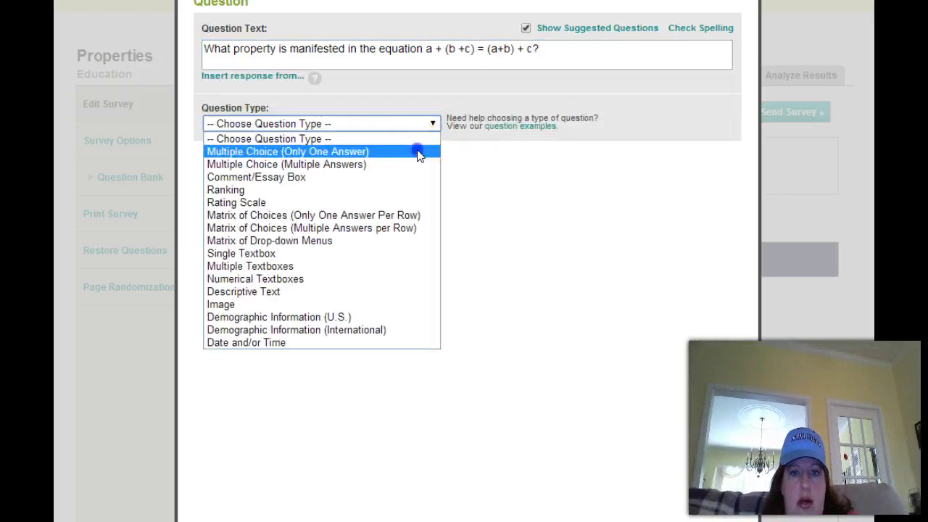
pyautogui.click(418, 152)
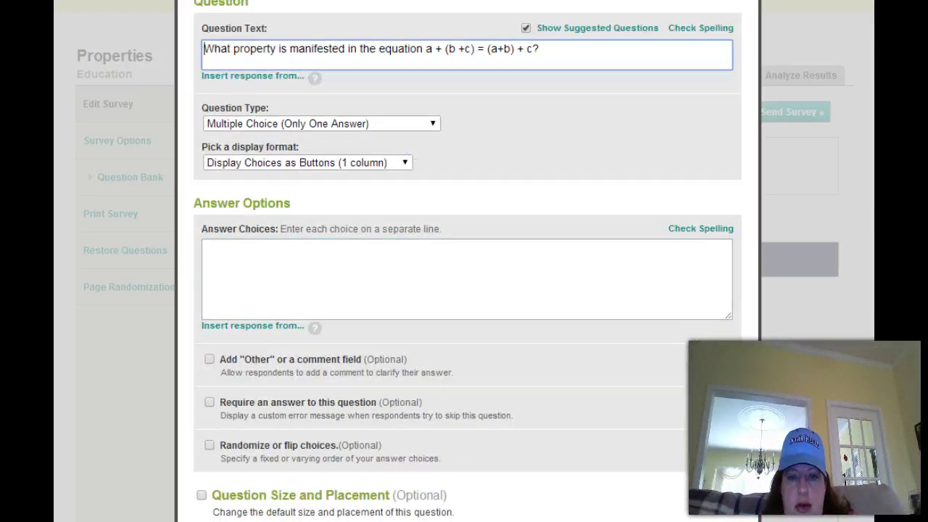
# Set the display format of the a + (b + c) question to Display Choices as a Drop-down Menu.
pyautogui.scroll(-2, 464, 260)
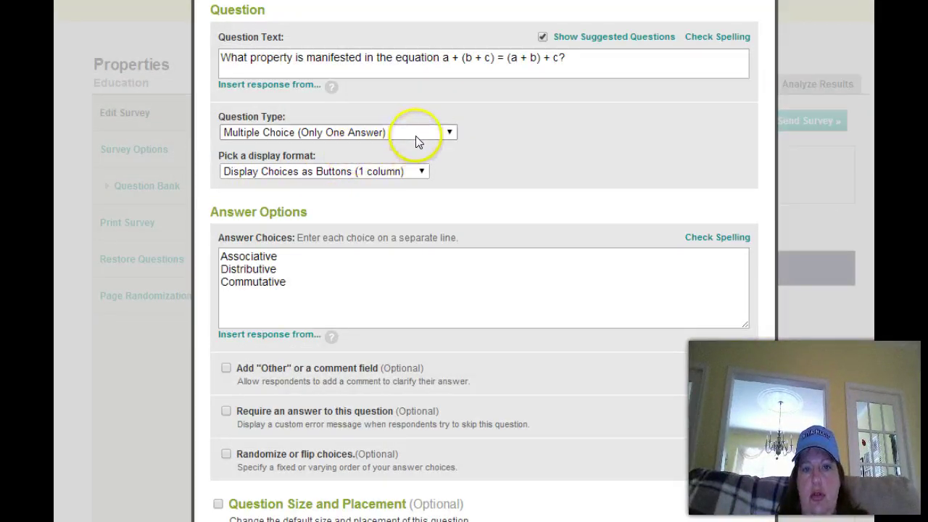
pyautogui.click(416, 174)
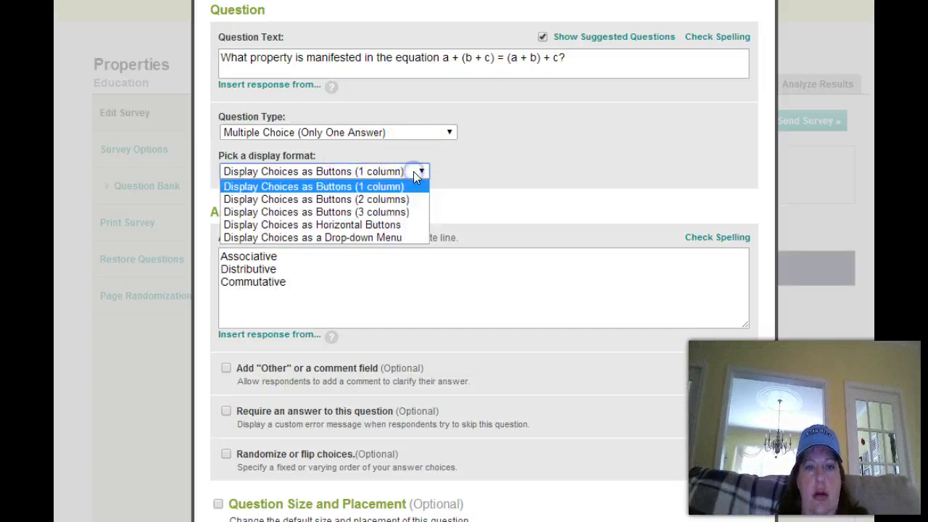
pyautogui.click(382, 239)
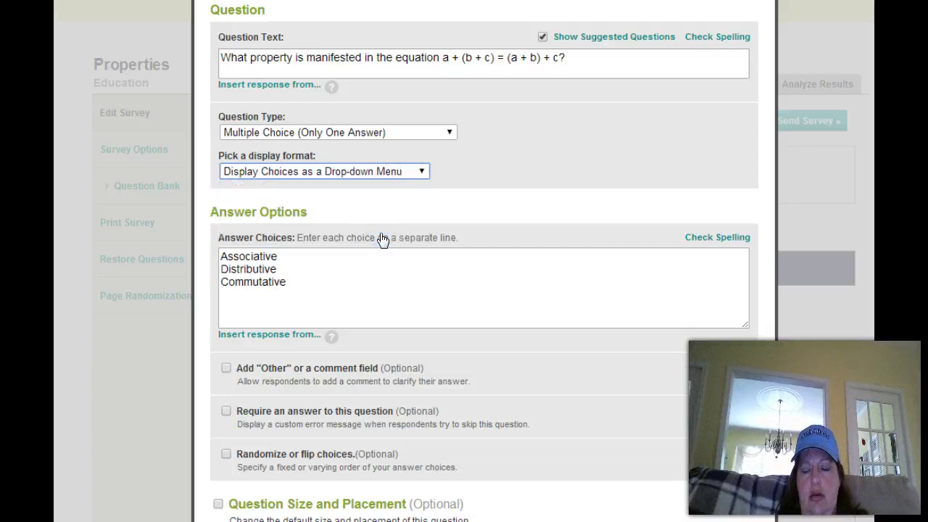
# Save the a + (b + c) question with its drop-down answer choices and return to the survey design.
pyautogui.click(375, 242)
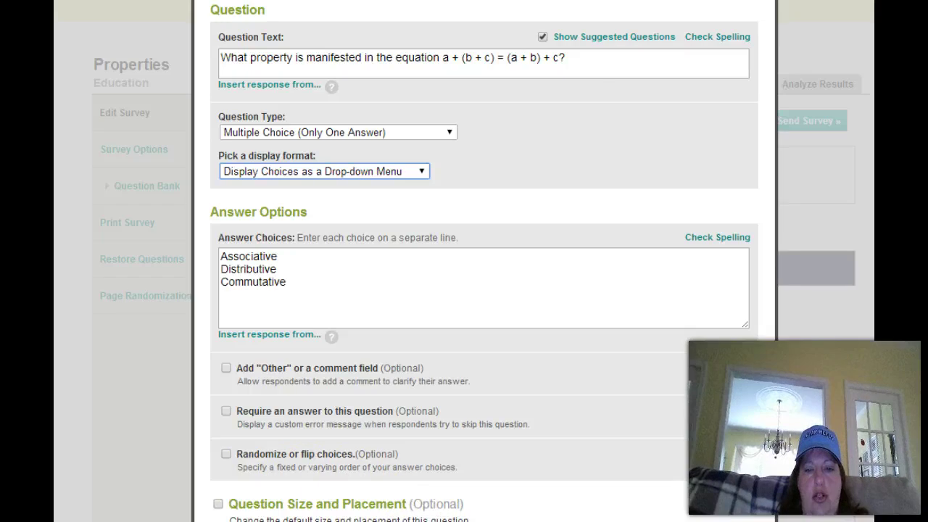
pyautogui.scroll(-1, 481, 261)
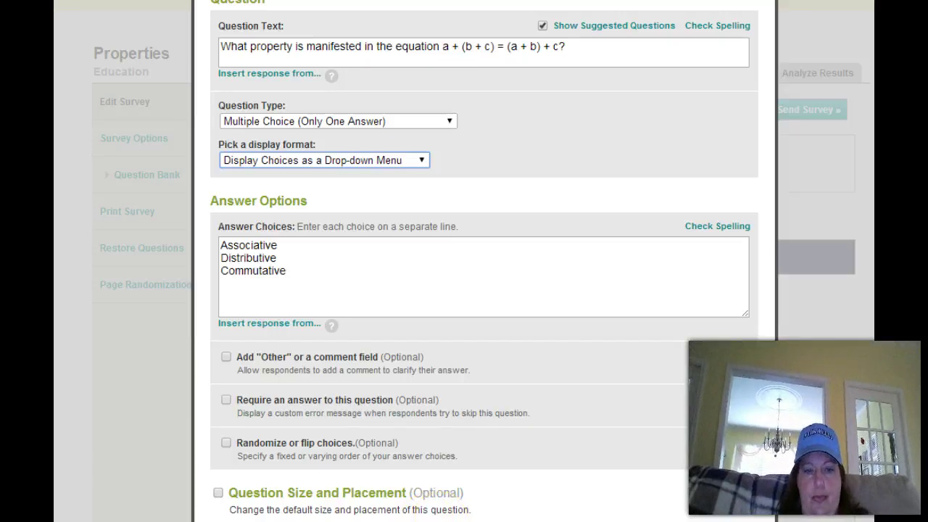
pyautogui.click(645, 520)
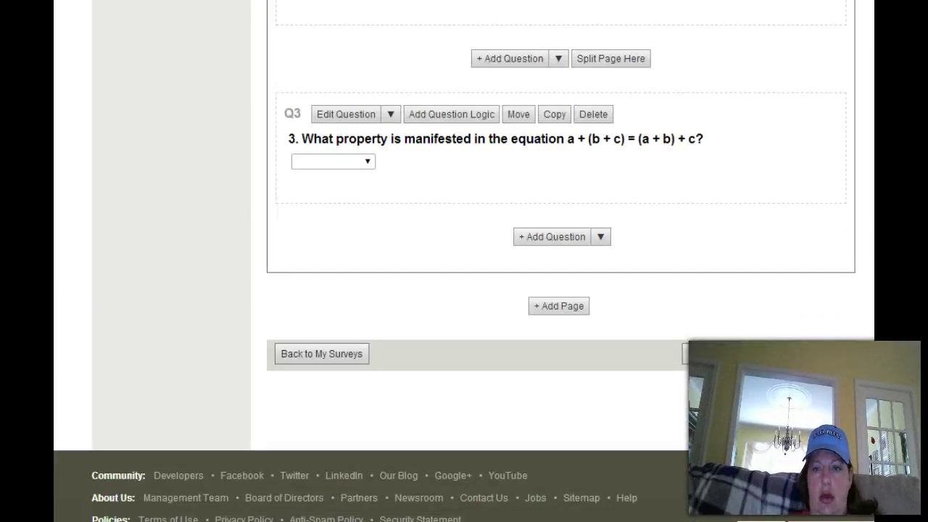
# Preview the survey and submit test answers: Associative for question 1 and Commutative for questions 2 and 3.
pyautogui.scroll(1, 558, 261)
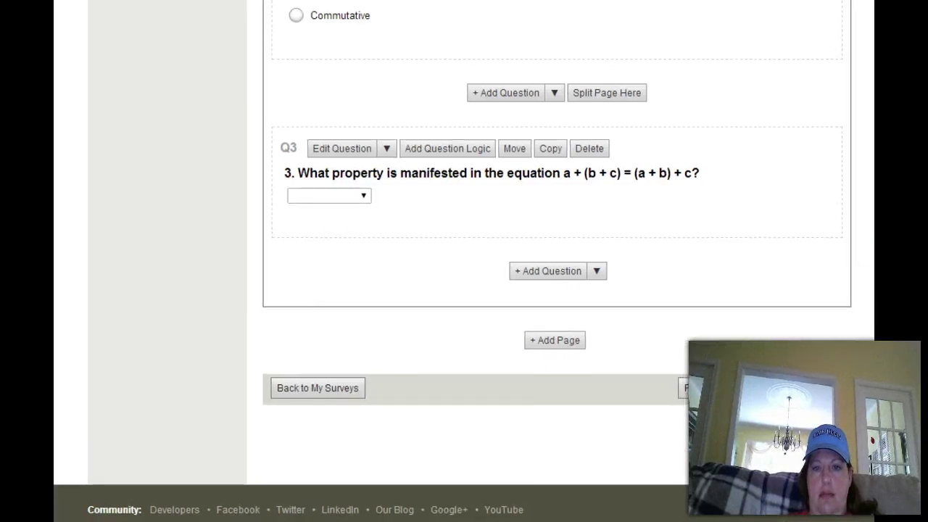
pyautogui.click(722, 387)
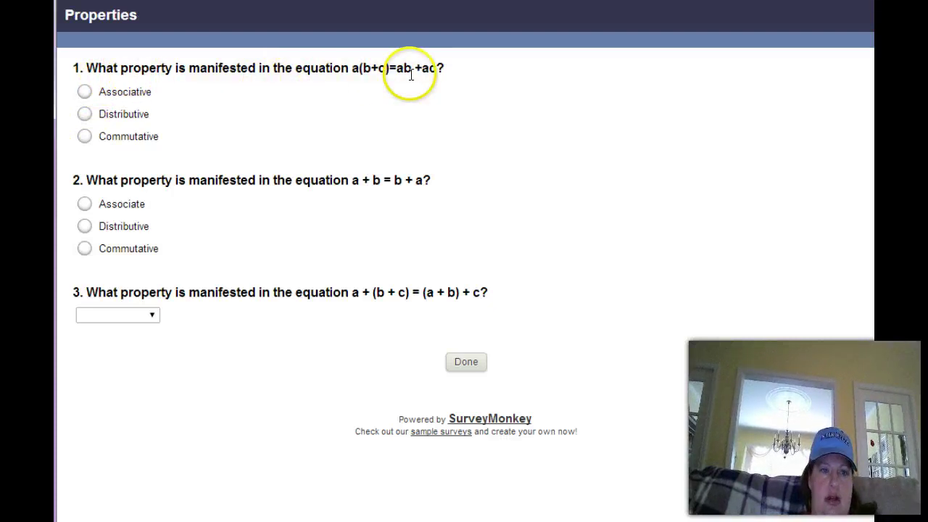
pyautogui.click(218, 98)
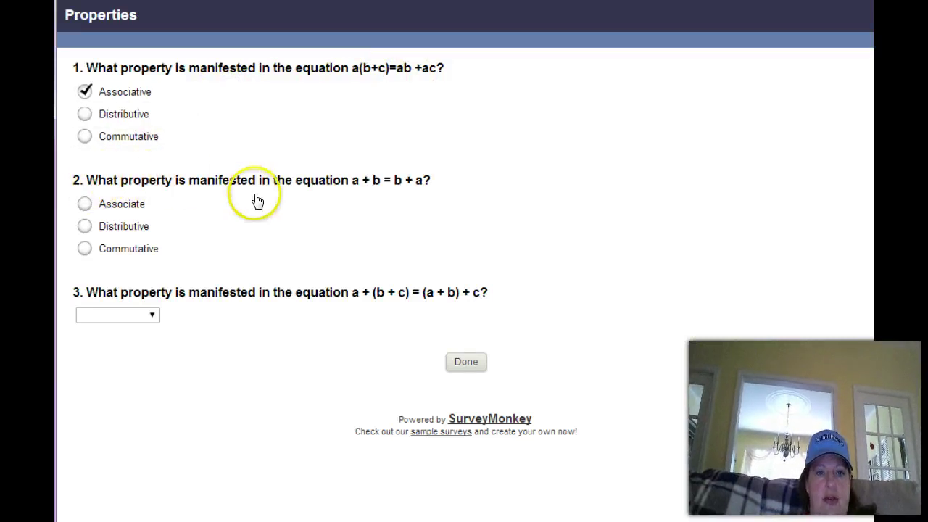
pyautogui.click(225, 259)
pyautogui.click(154, 319)
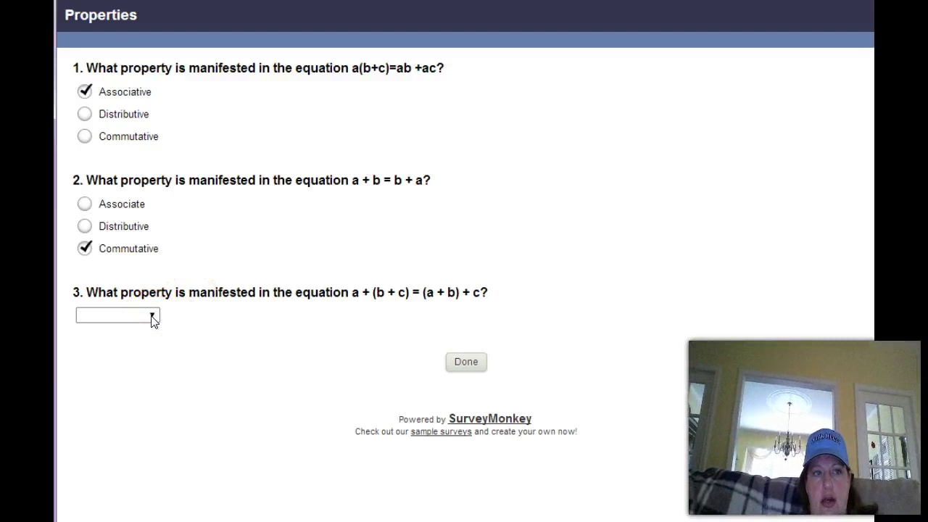
pyautogui.click(152, 318)
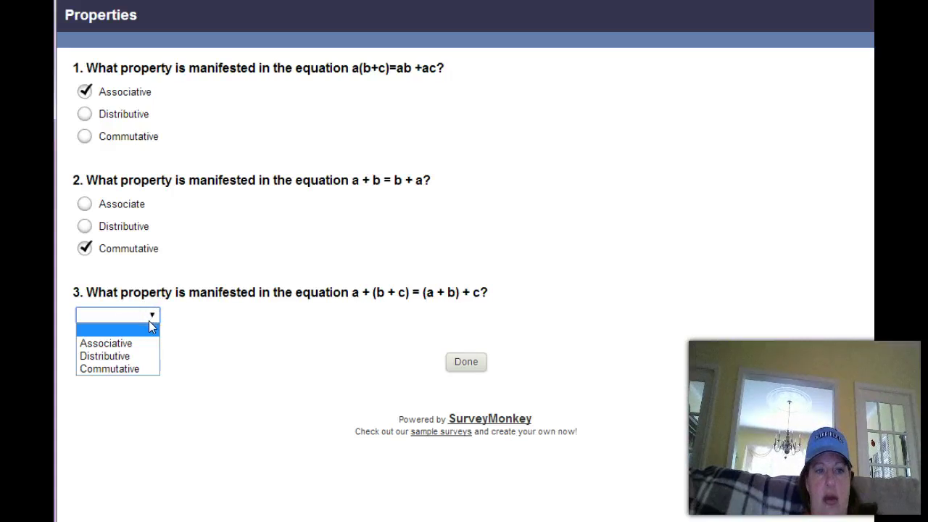
pyautogui.click(134, 369)
pyautogui.click(458, 363)
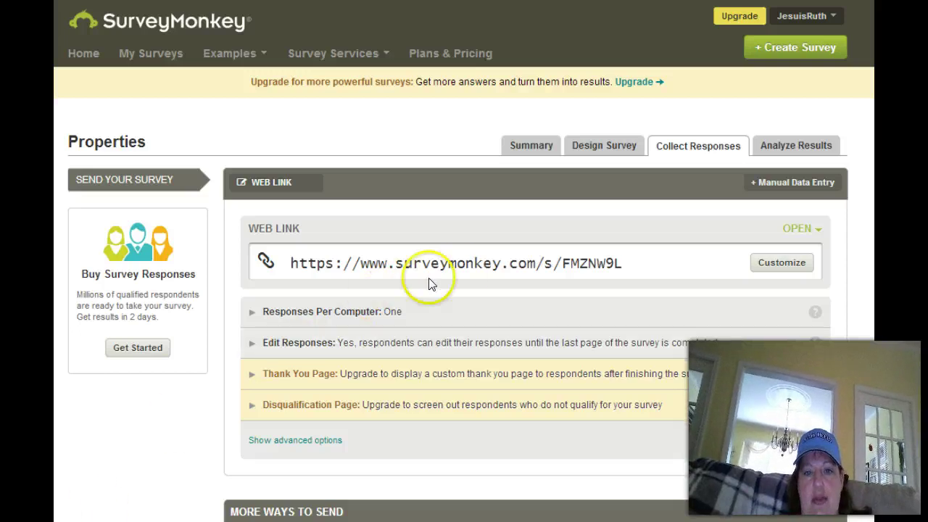
# Select the full web link of the Properties survey on its response collection page.
pyautogui.moveTo(632, 263); pyautogui.dragTo(292, 276)
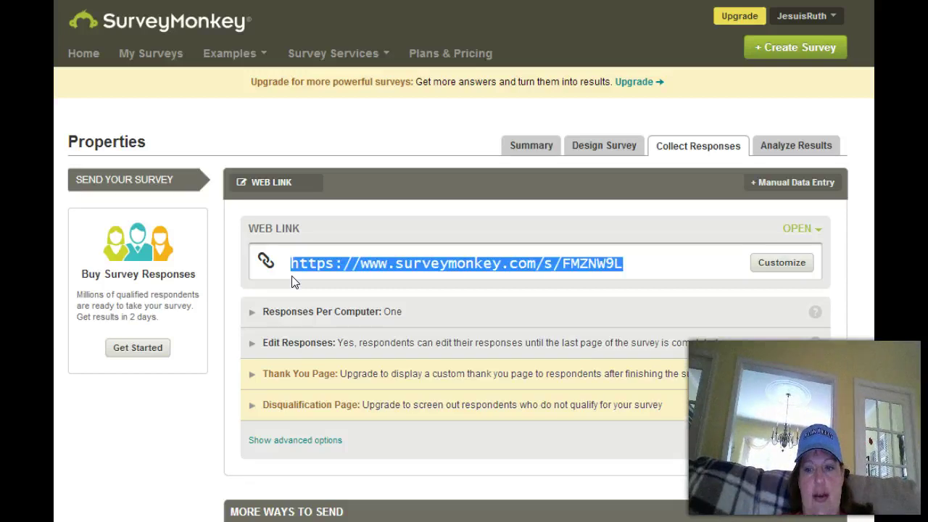
pyautogui.click(135, 372)
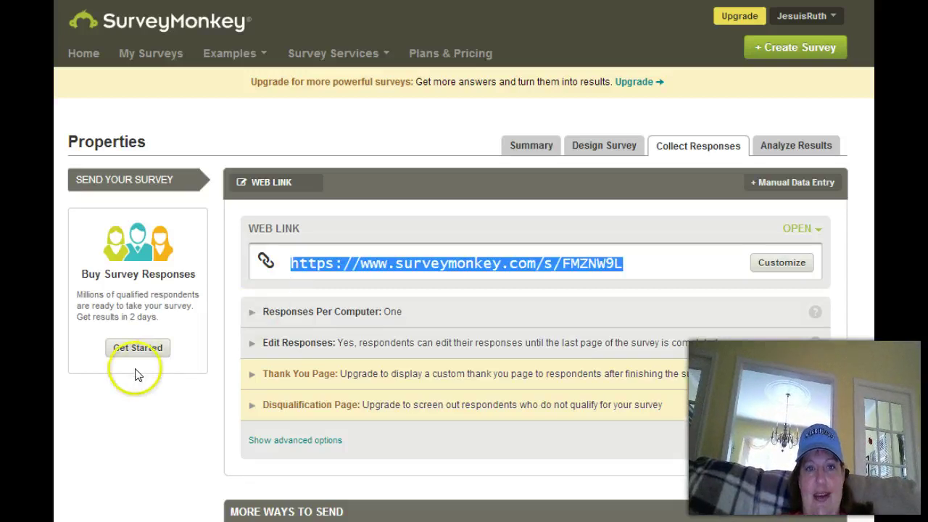